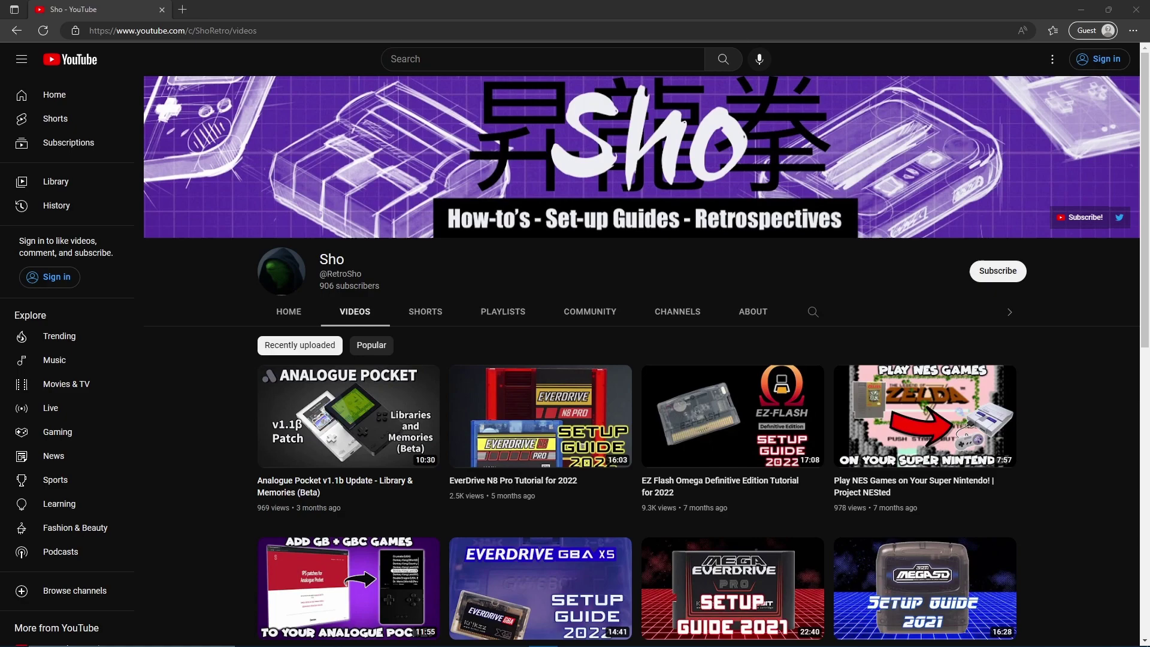
Step: Preview the Analogue Pocket v1.1b Update video in the channel's Videos list
mouse_move(348, 417)
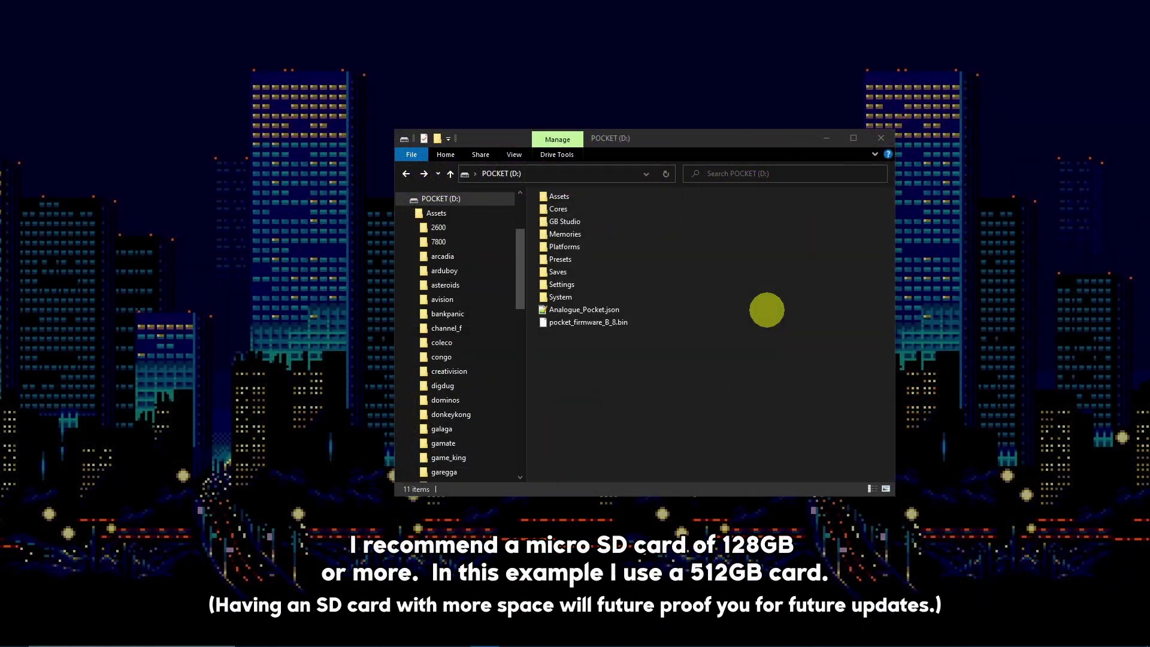
Step: Check the POCKET drive's properties, confirming its 476 GB capacity
right_click(766, 310)
click(799, 484)
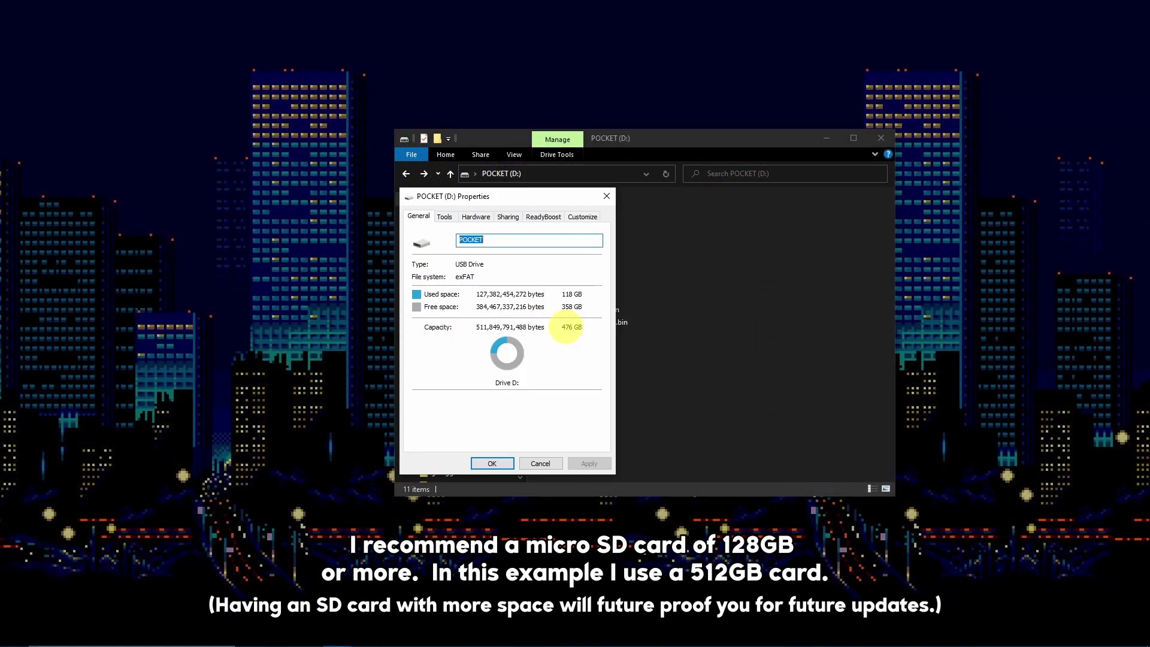
click(492, 463)
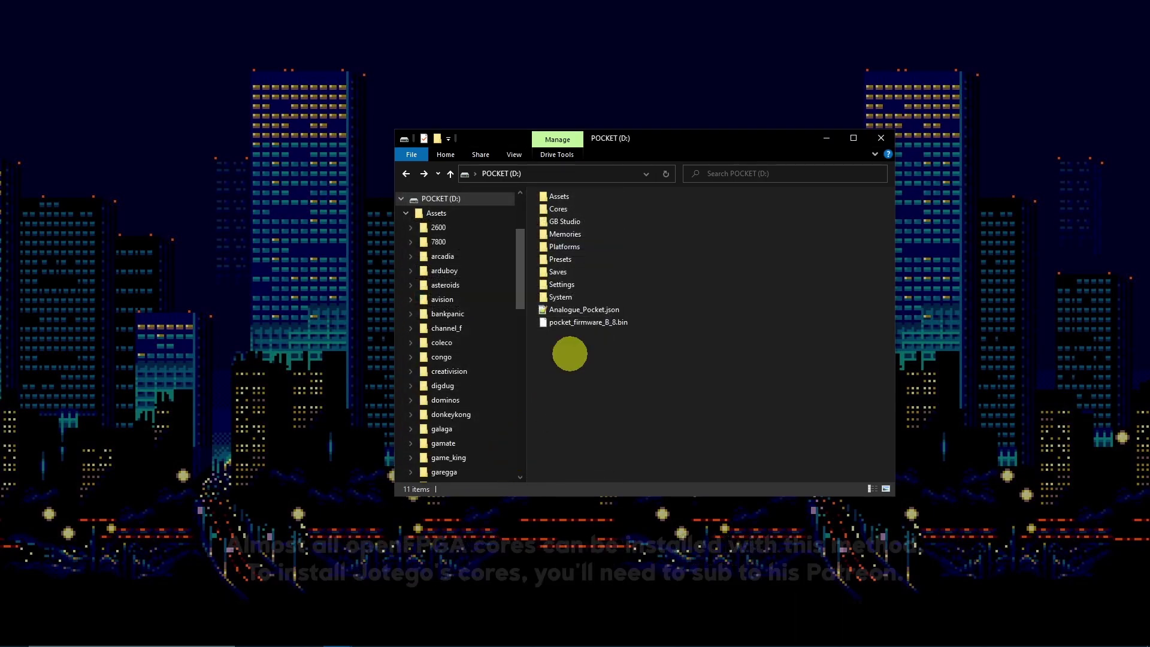
Step: Open the Assets folder and browse its core subfolders
double_click(641, 213)
scroll(665, 246, down, 5)
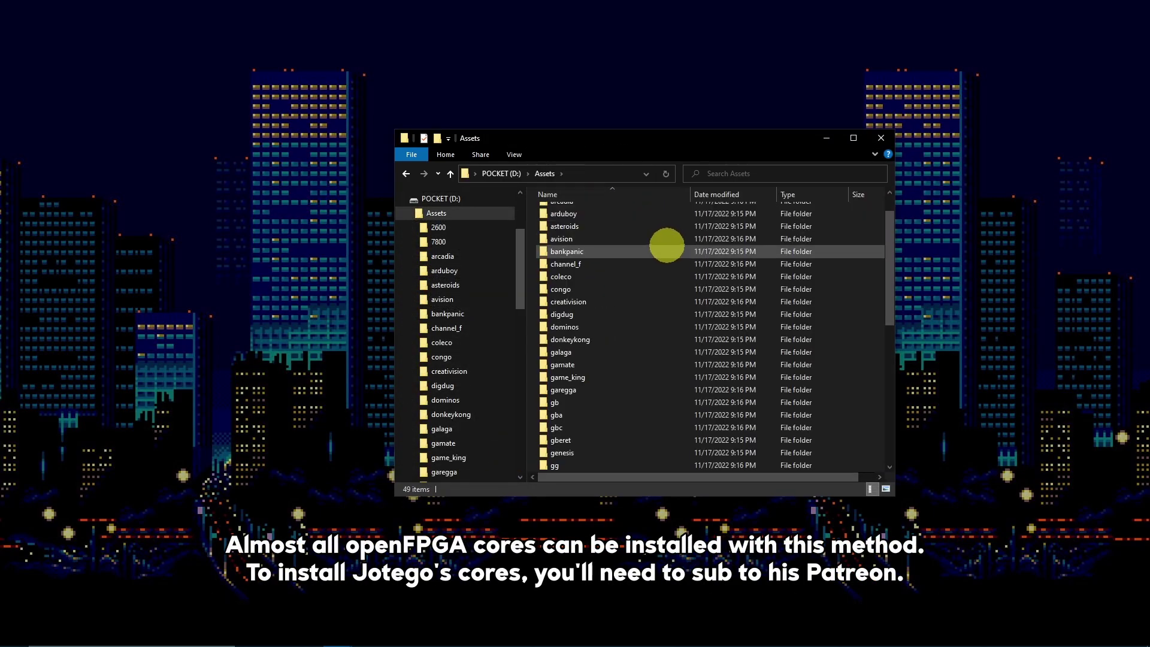
scroll(665, 246, down, 2)
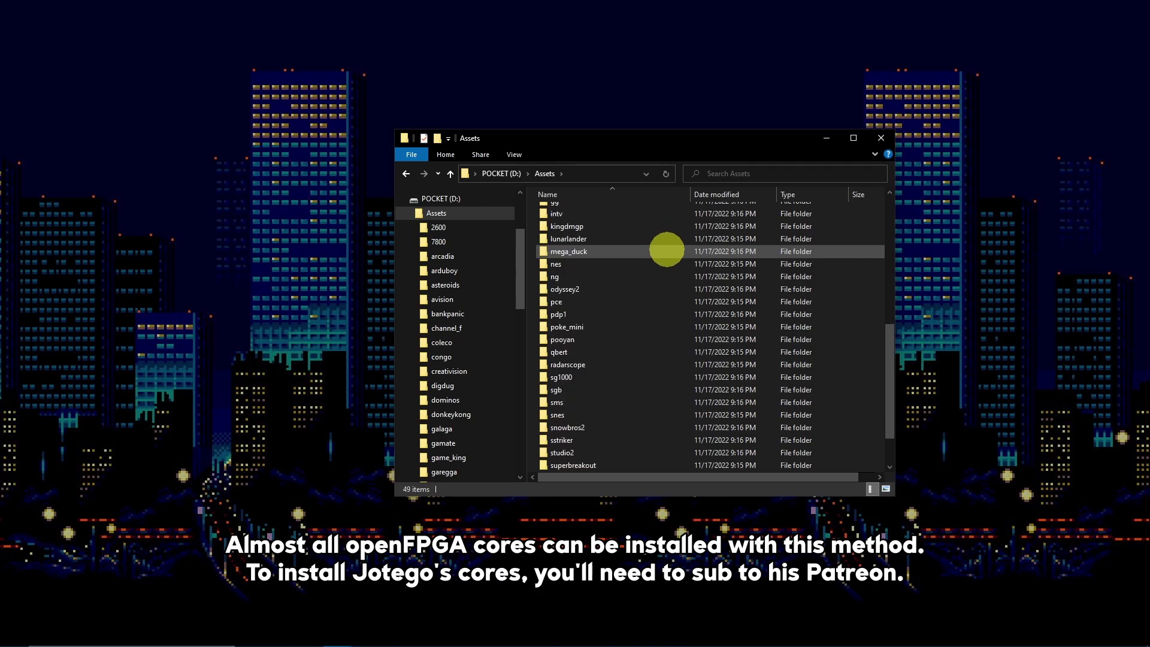
scroll(666, 254, up, 5)
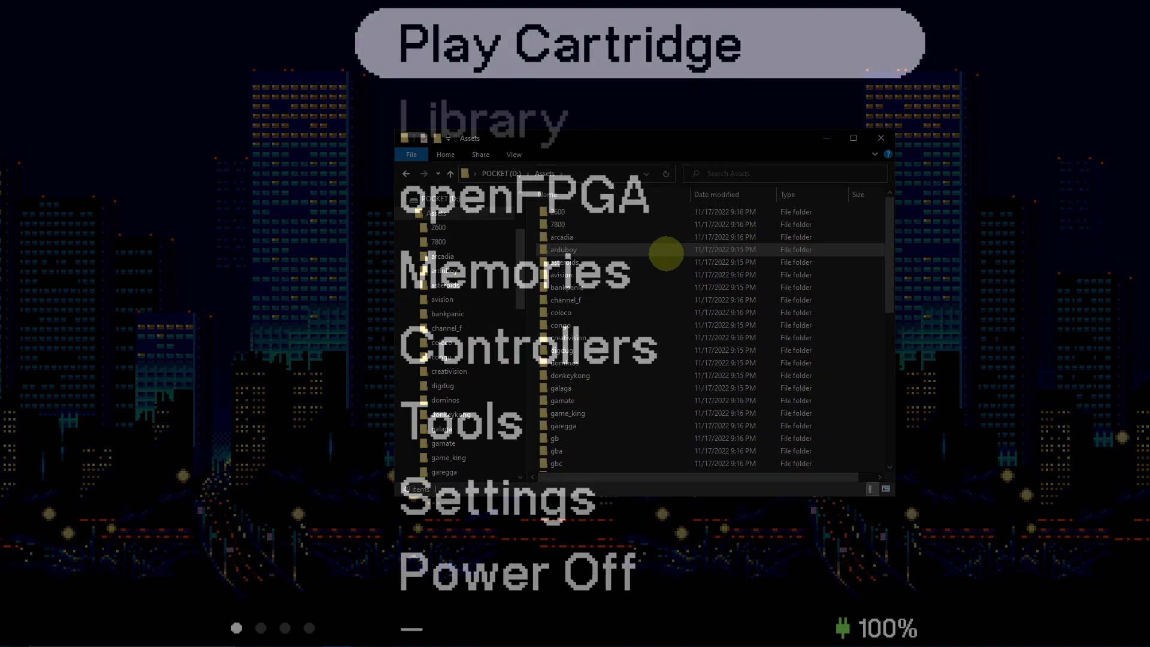
Step: Move down the Pocket's main menu past openFPGA and Memories and open Settings
key(Down)
key(Down)
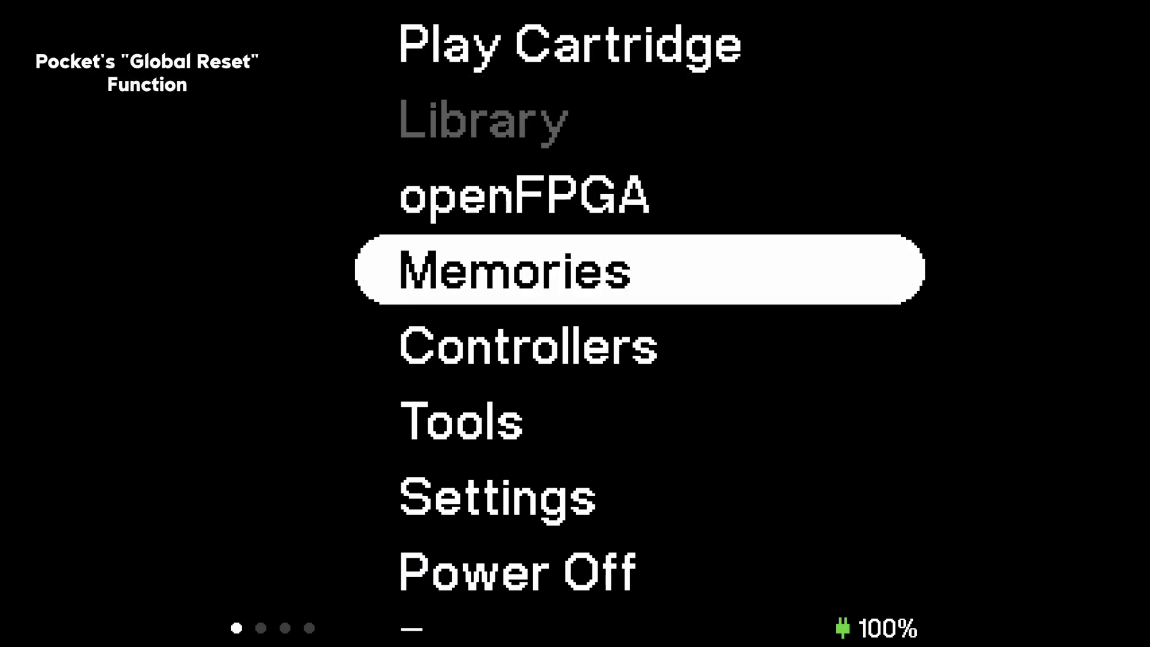
key(Down)
key(Down)
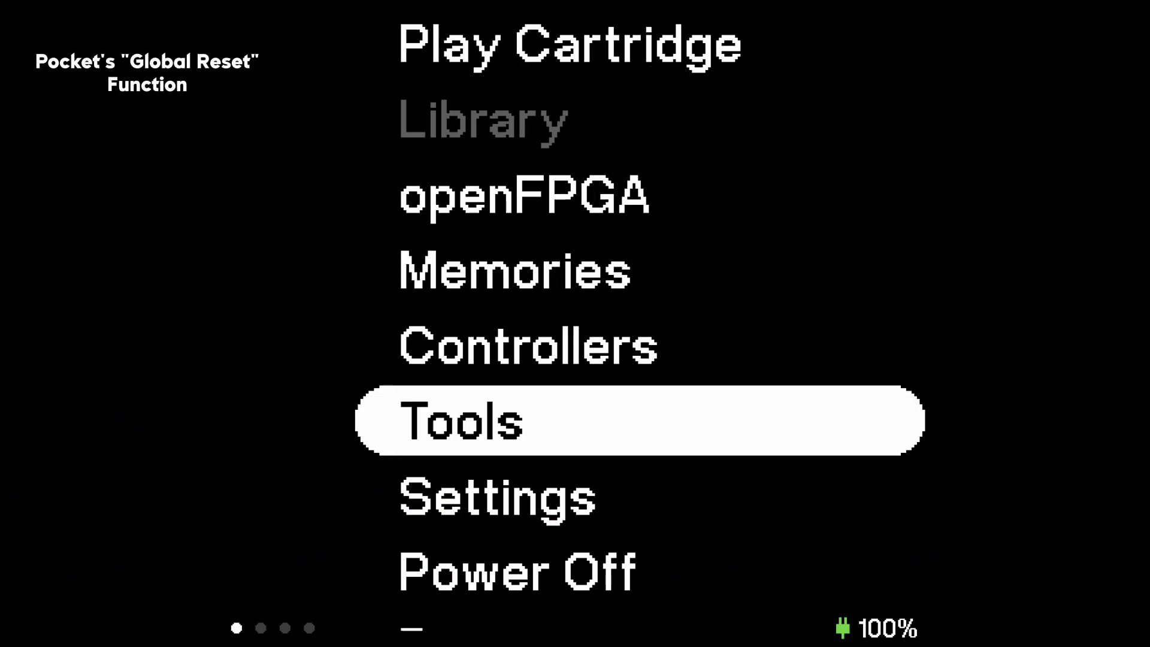
key(Down)
key(Return)
key(Return)
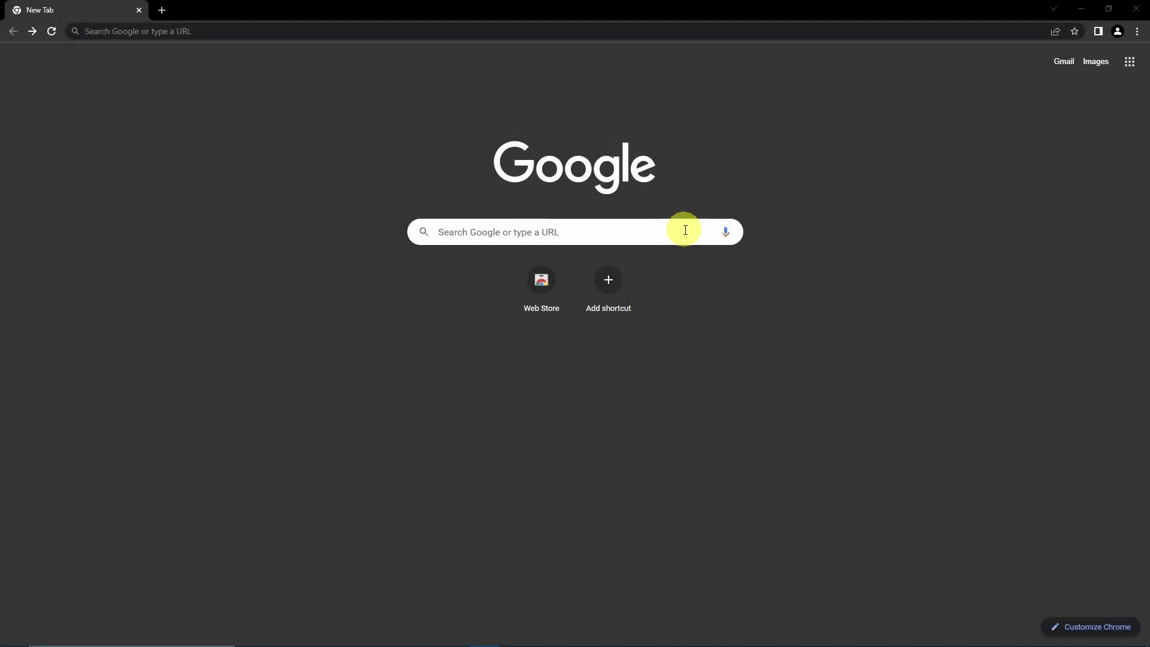
Step: Search Google for RetroDriven and open the developer's GitHub page
click(685, 230)
text(Ret)
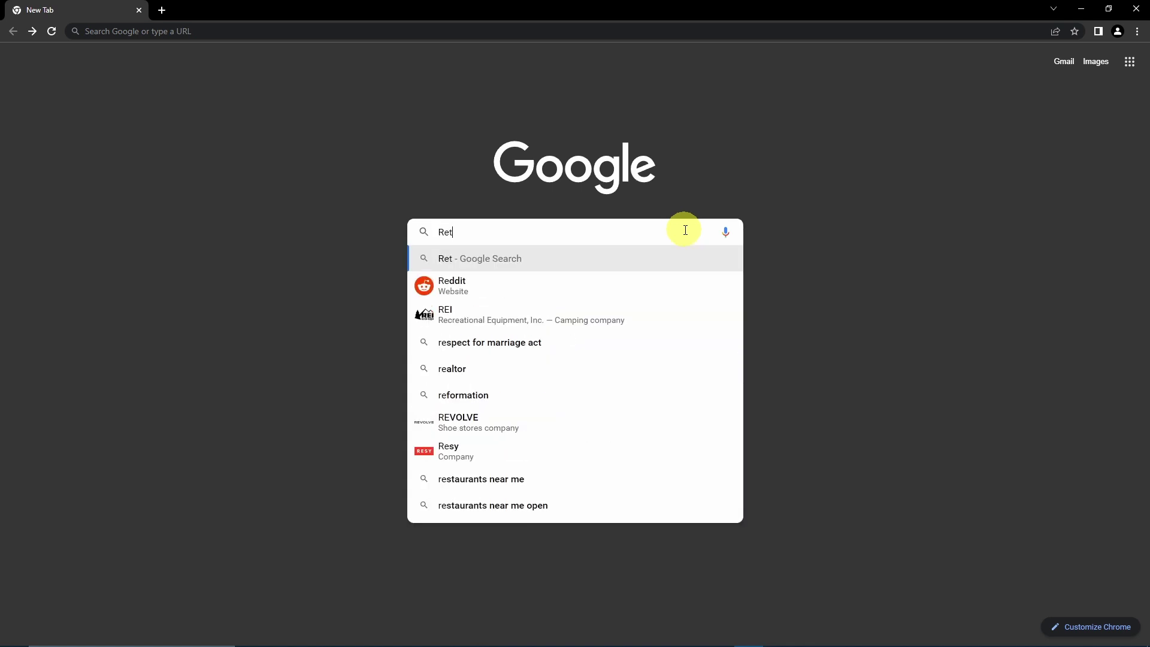
text(roDr)
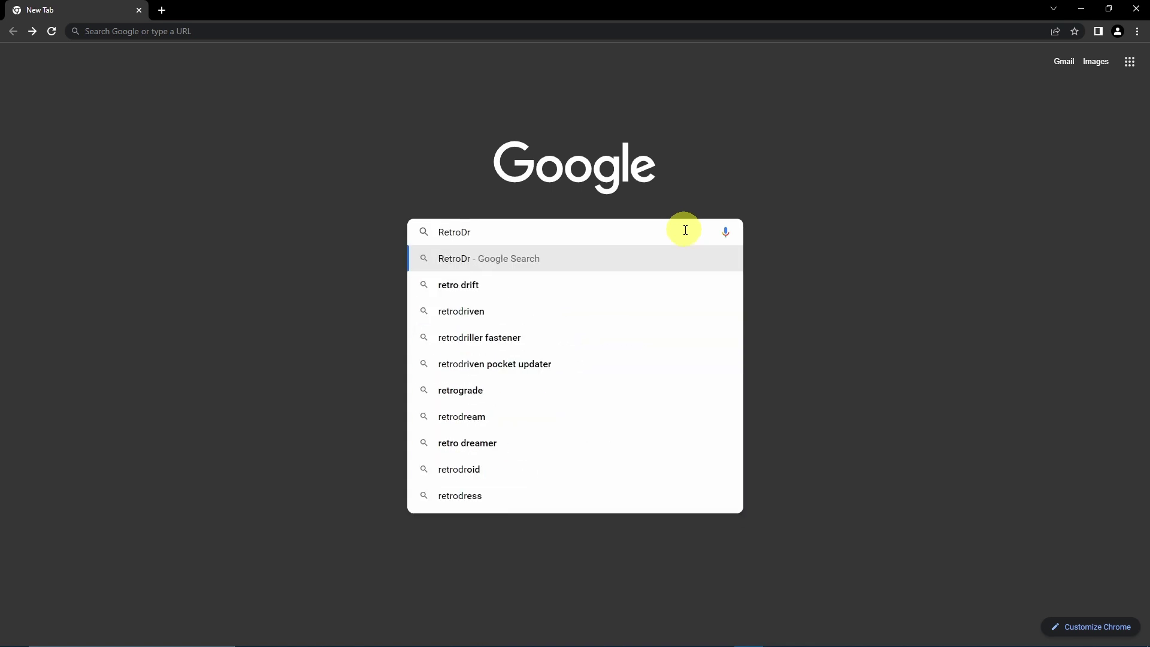
text(iven)
key(Return)
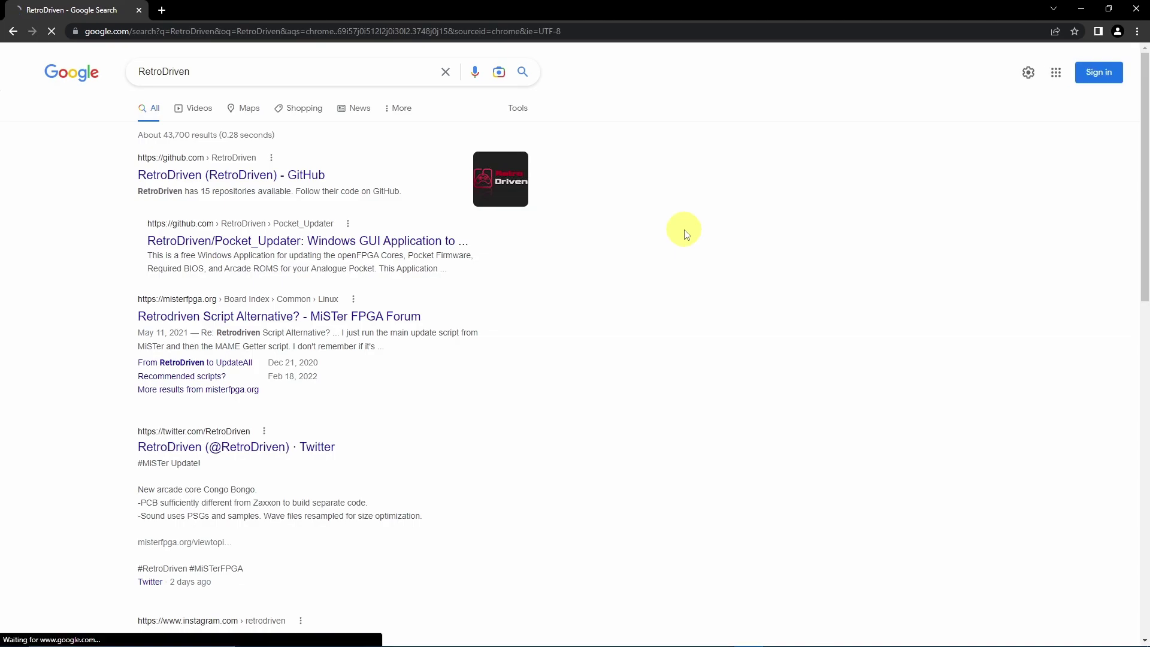
click(259, 180)
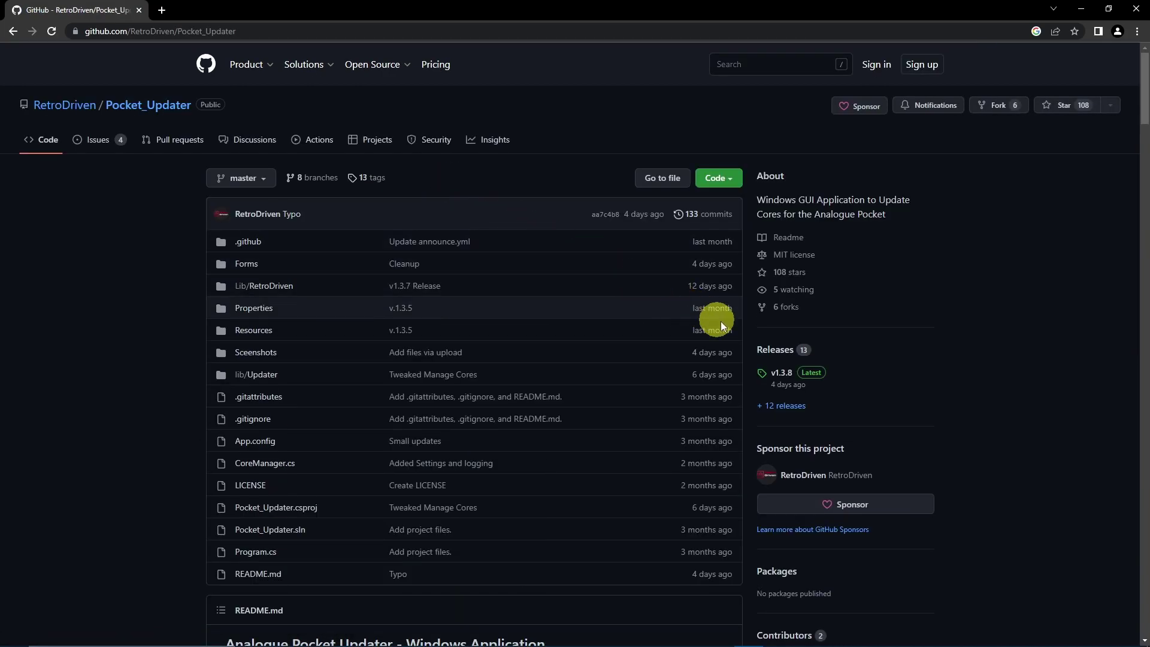
Step: Download Pocket_Updater.zip from the v1.3.8 release's assets
click(785, 372)
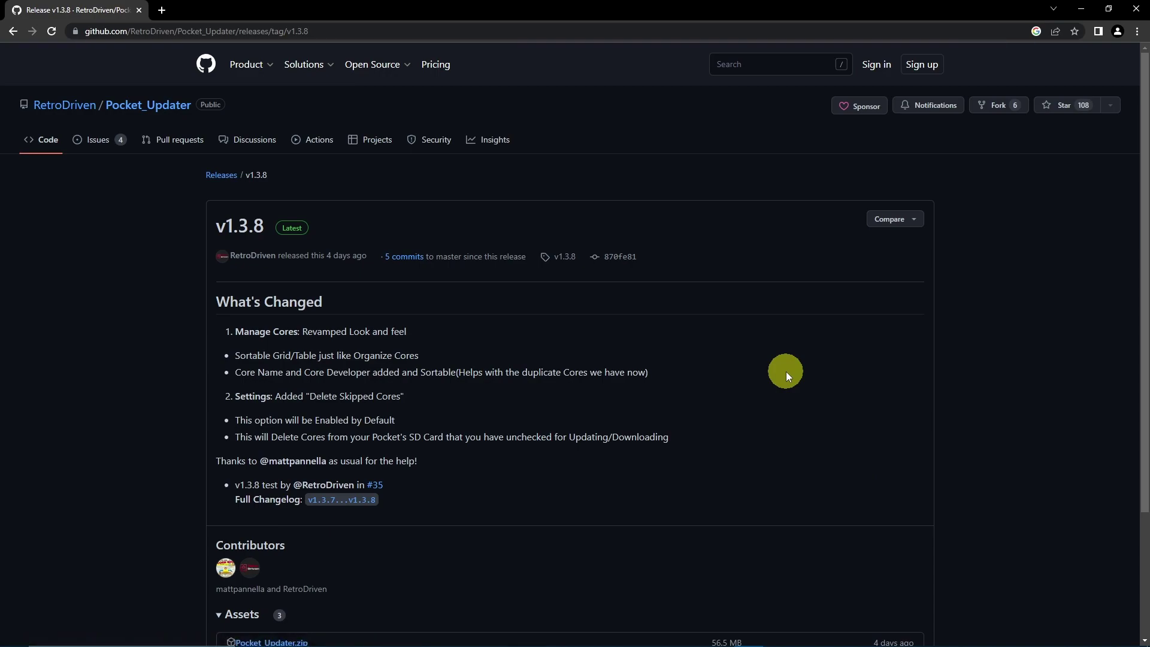
scroll(786, 371, down, 2)
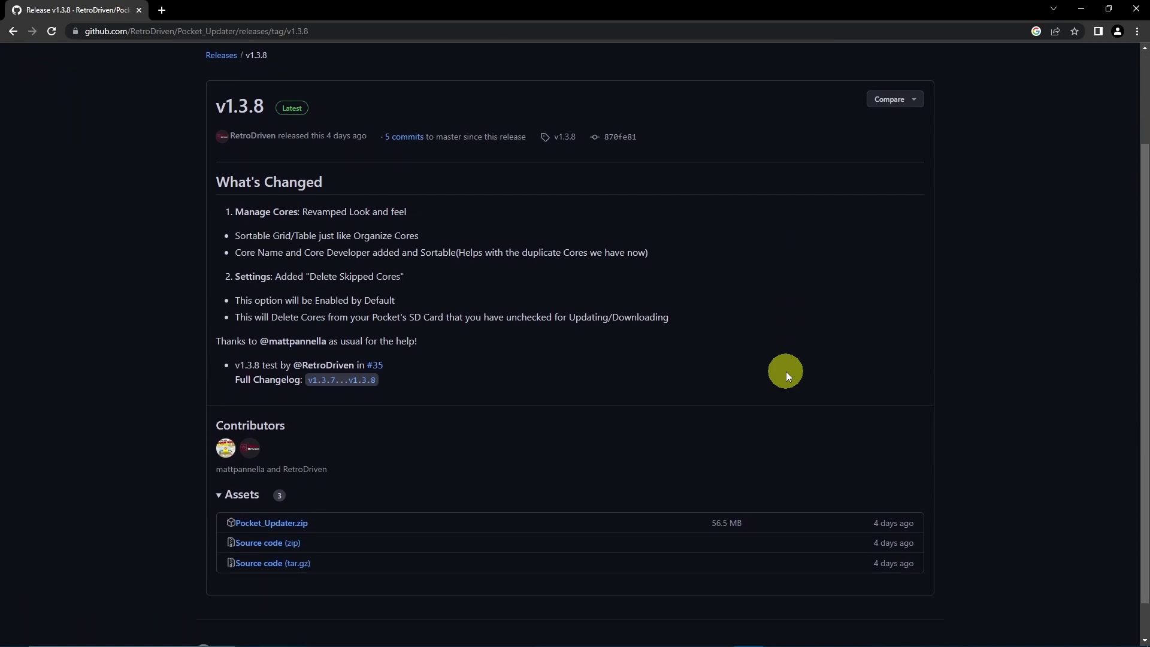
click(286, 522)
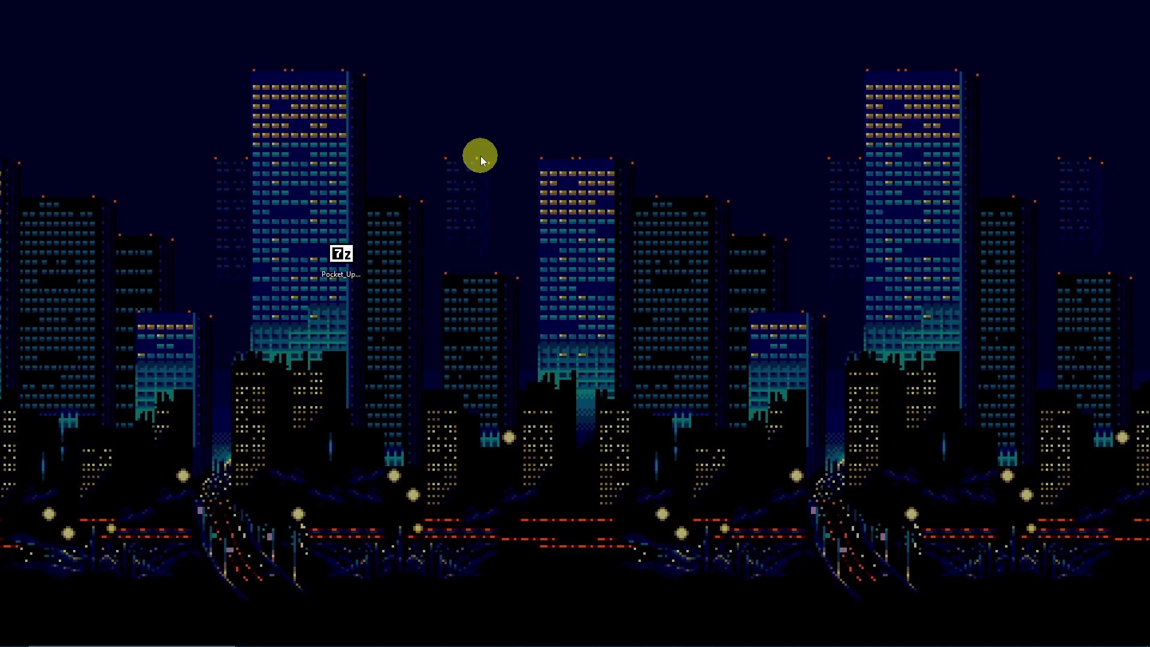
Step: Create a new desktop folder named 'Pocket Updater'
right_click(481, 156)
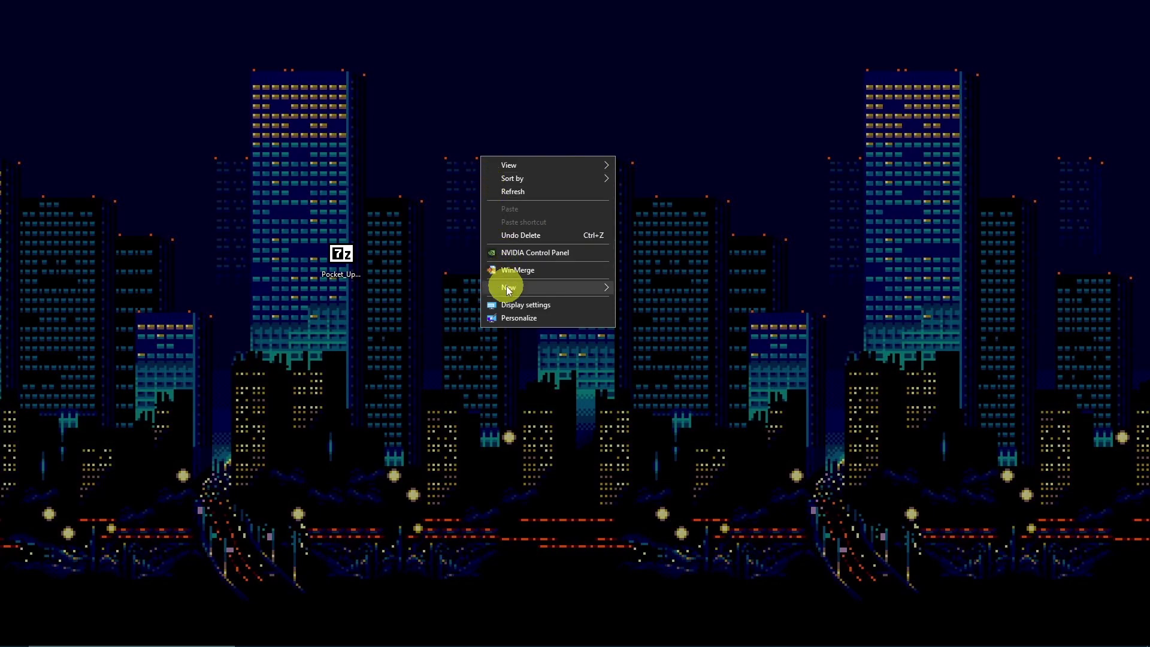
mouse_move(508, 290)
click(646, 289)
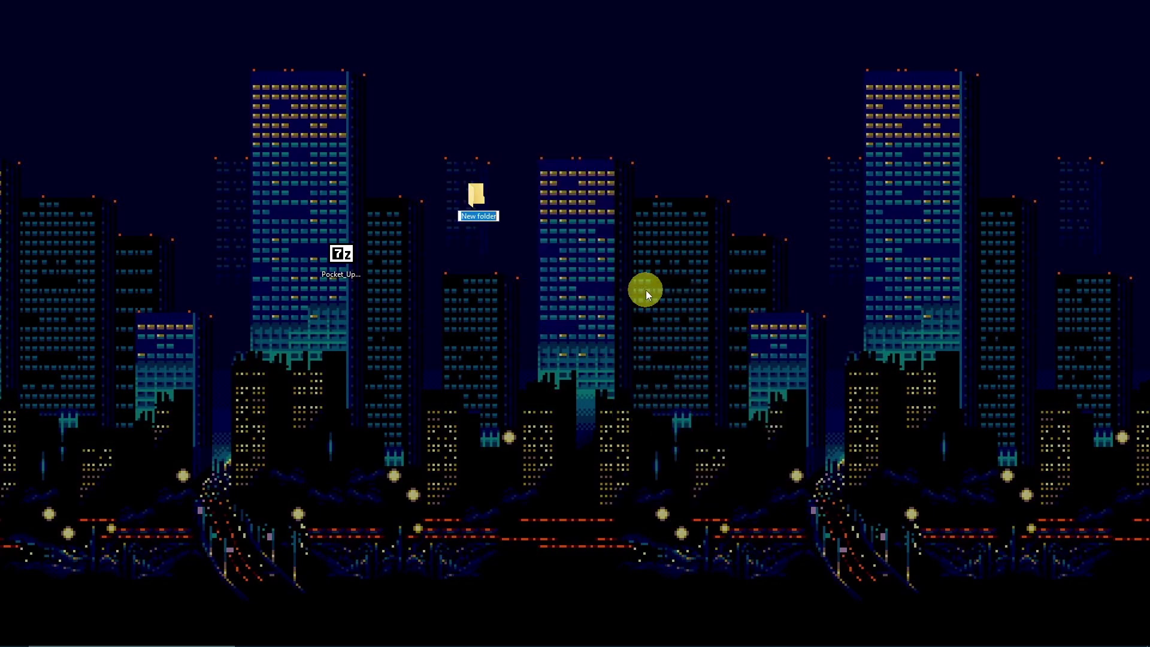
text(Pocket Updater)
key(Return)
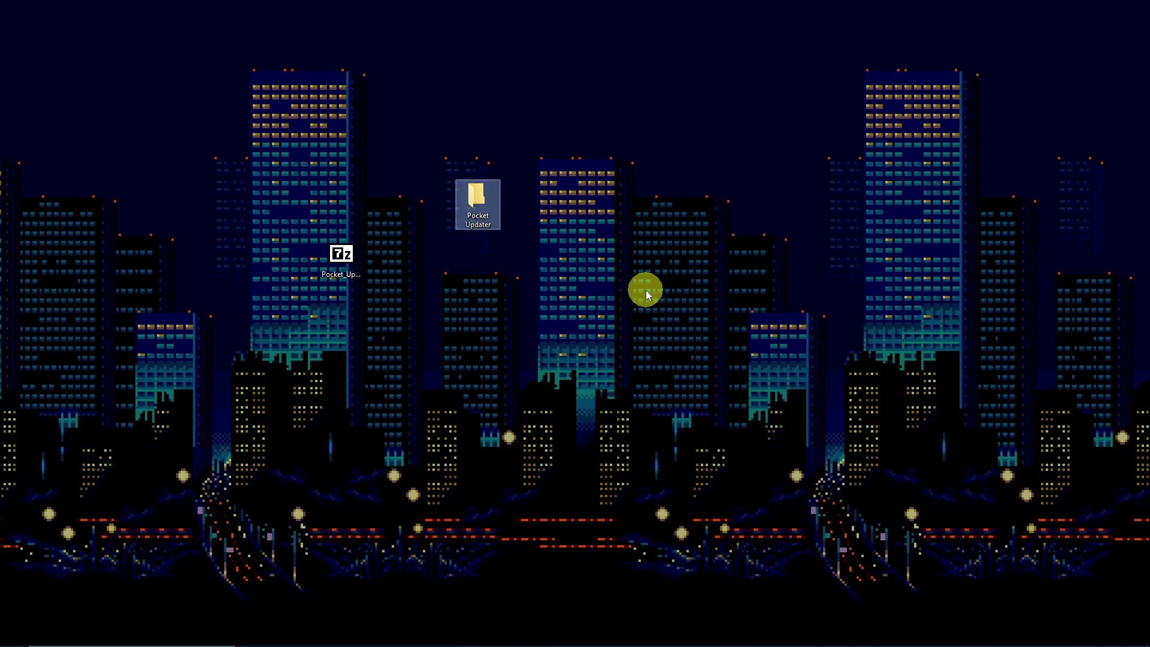
Step: Extract Pocket Updater.exe from Pocket_Updater.zip into that folder using 7-Zip
double_click(355, 261)
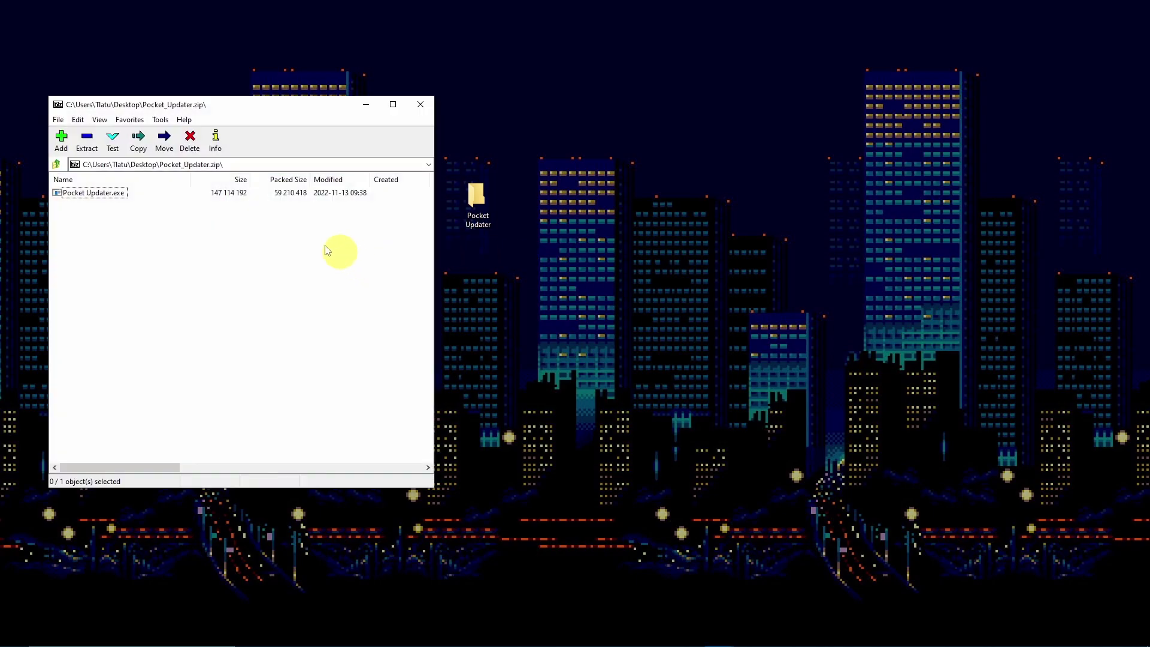
drag(109, 195, 486, 200)
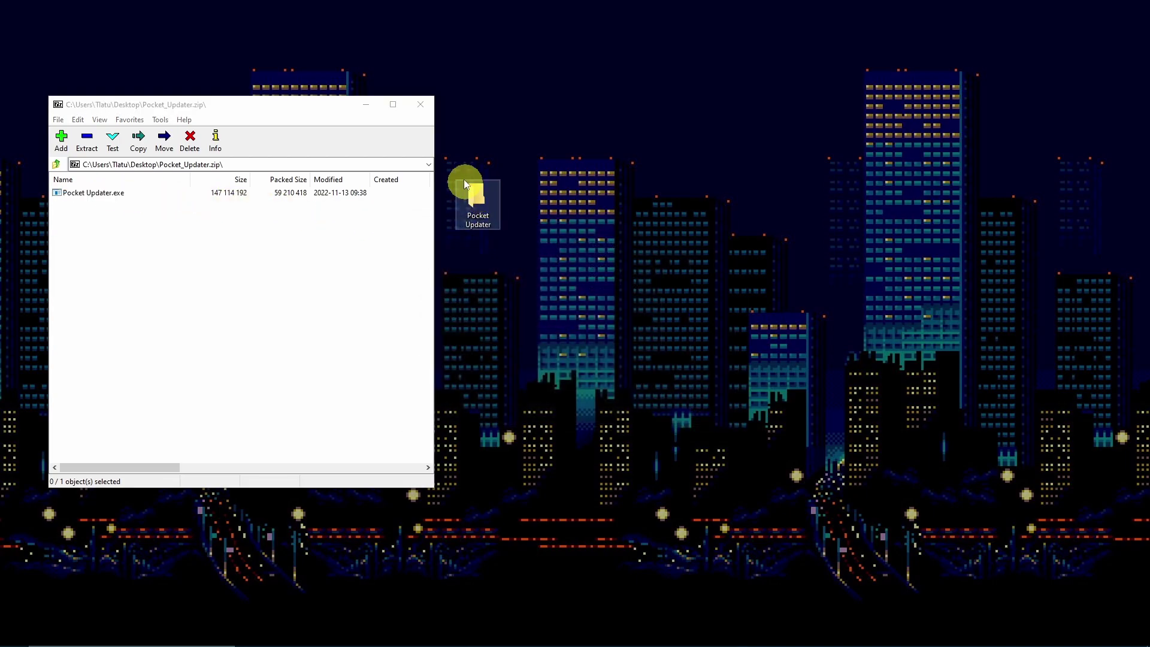
click(422, 109)
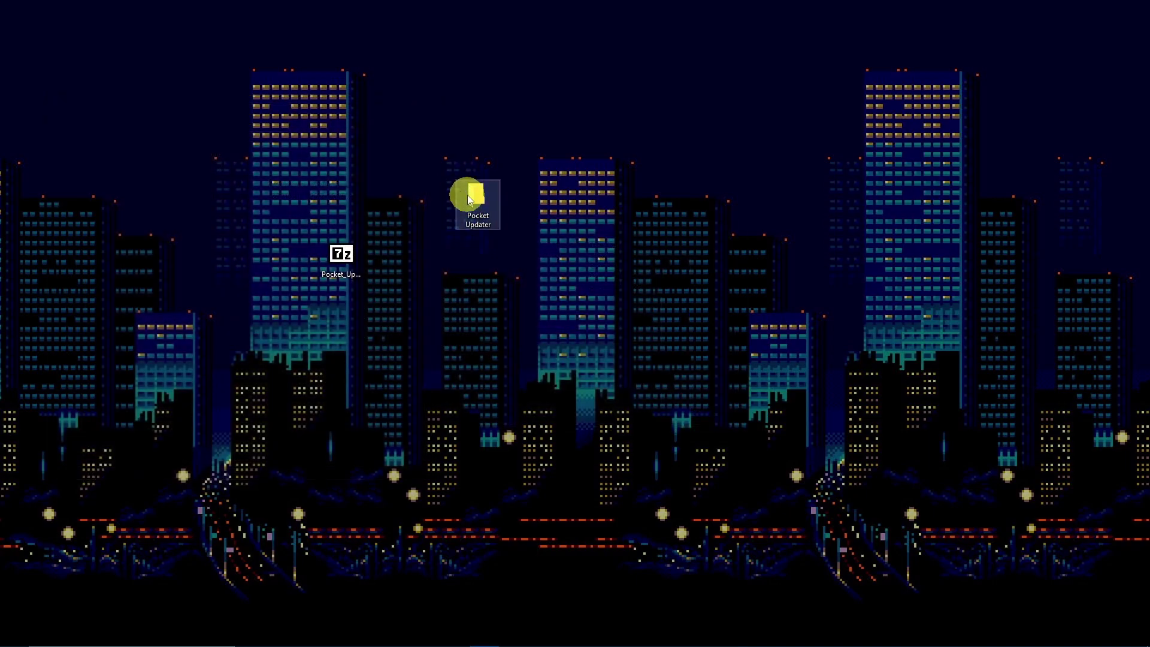
Step: Launch Pocket Updater.exe and review the all-checked core list under Manage Cores
double_click(467, 196)
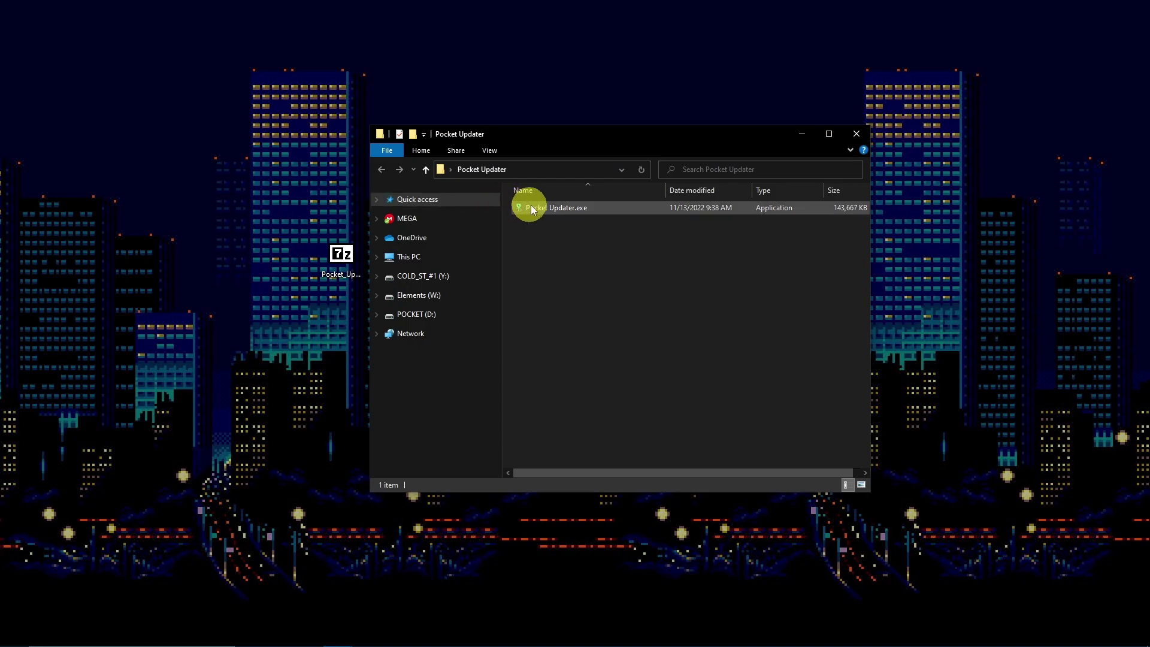
click(546, 210)
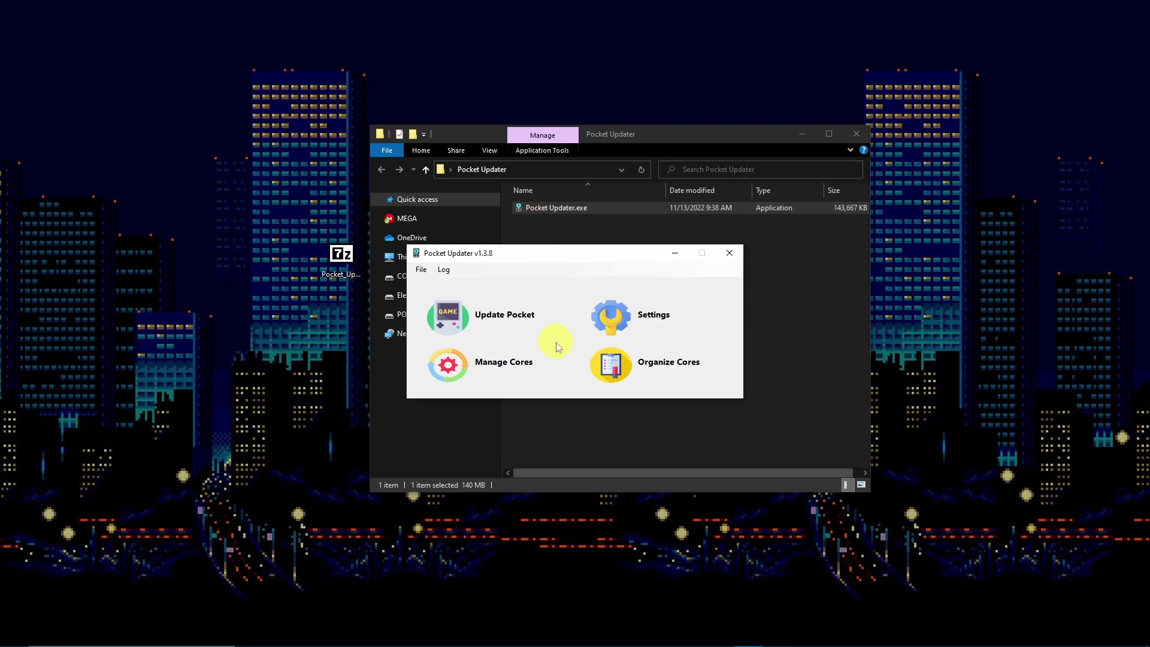
click(484, 367)
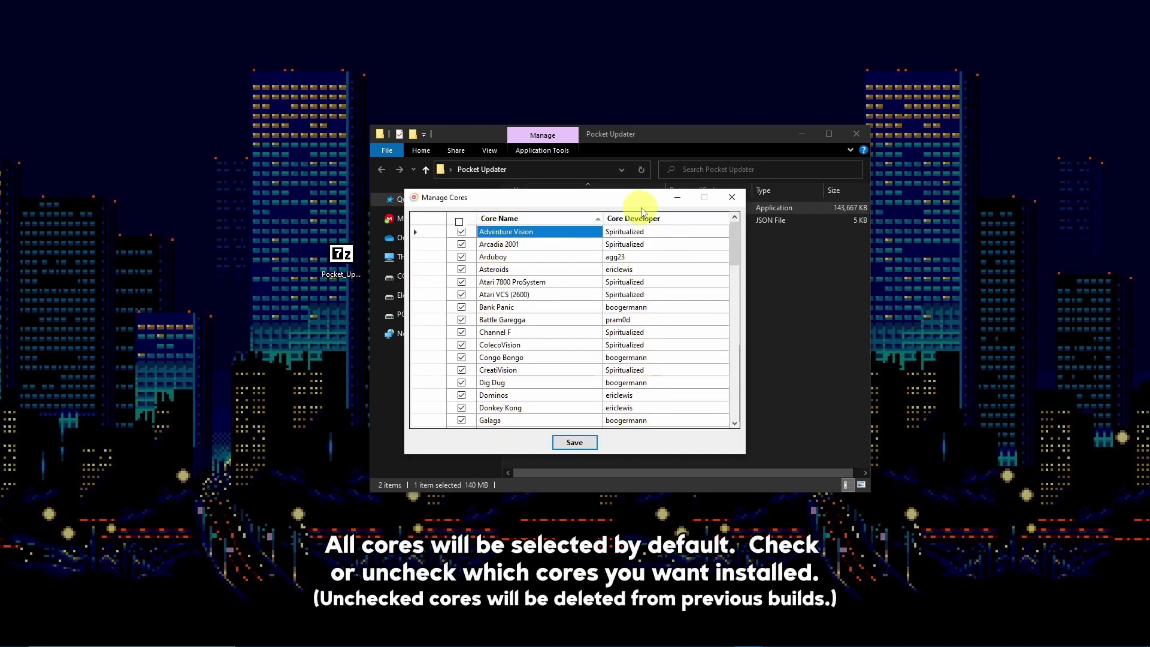
click(724, 198)
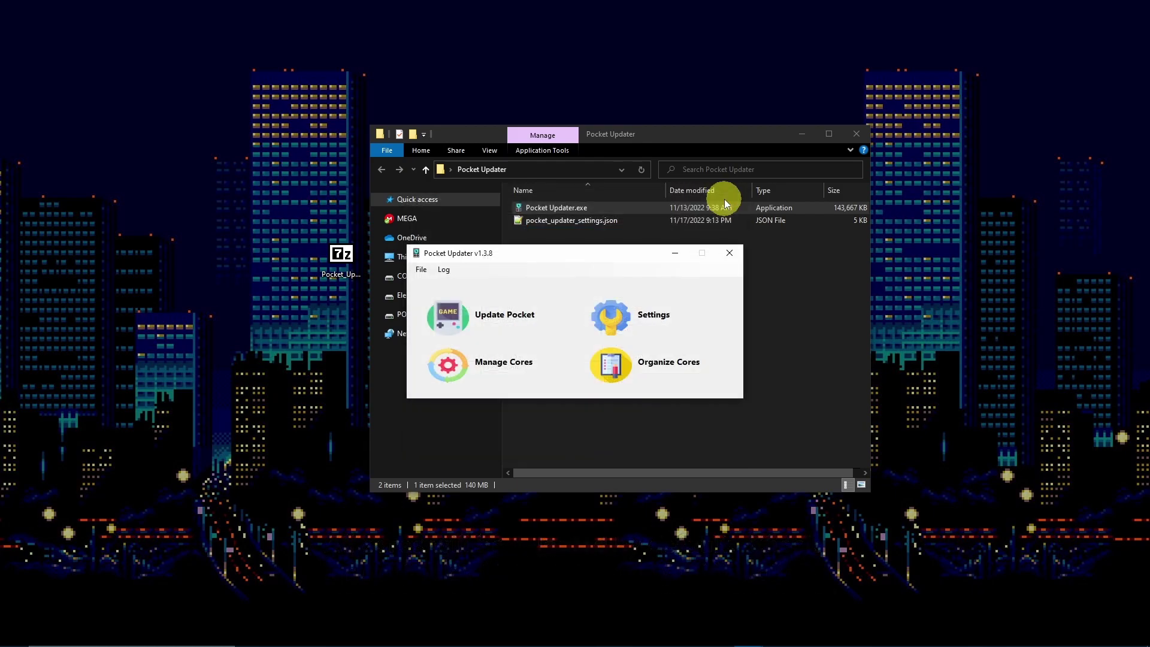
Step: Save settings for firmware, ROM/BIOS, pre-release cores and skipped-core deletion, then open Update Pocket
click(641, 317)
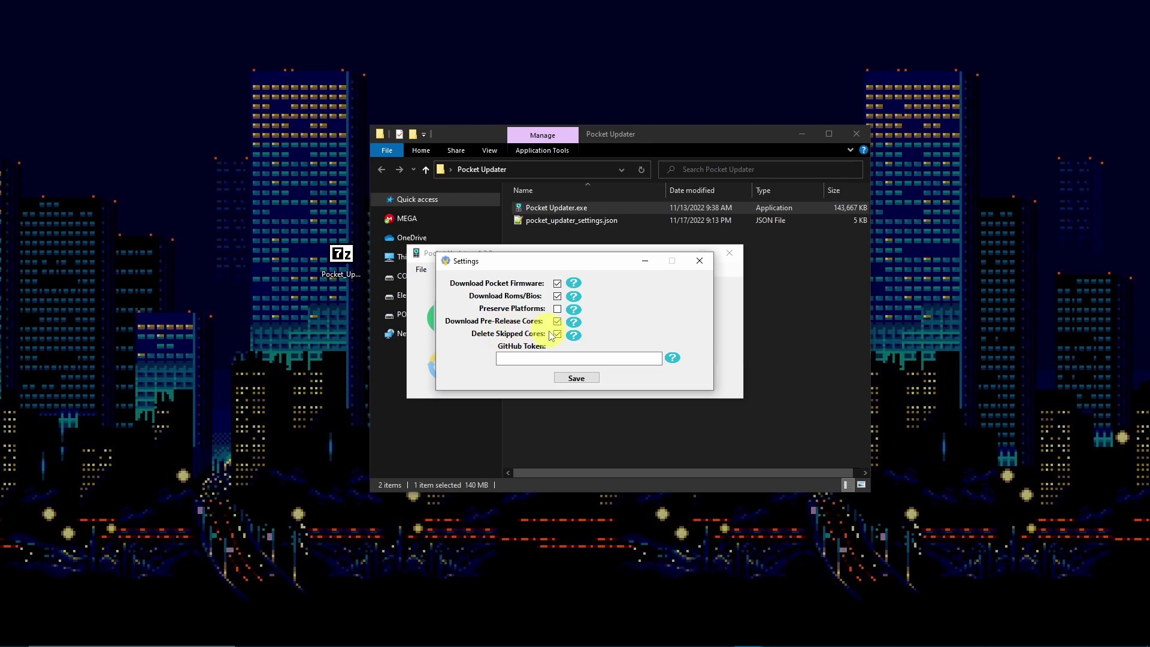
click(566, 378)
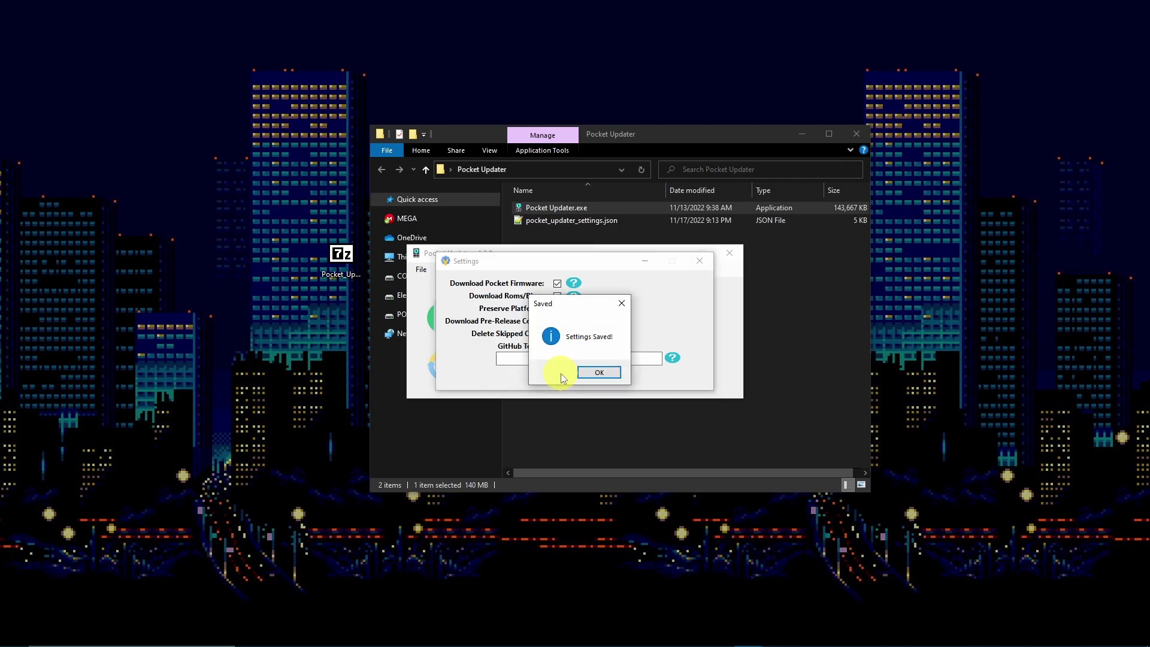
click(599, 371)
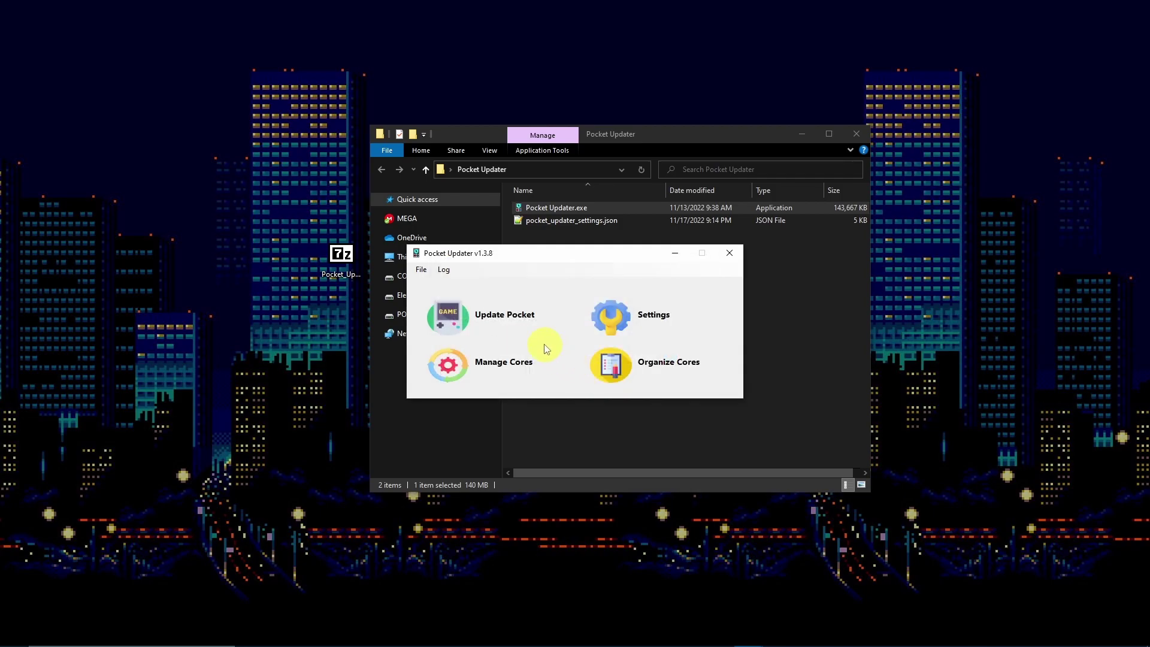
click(518, 319)
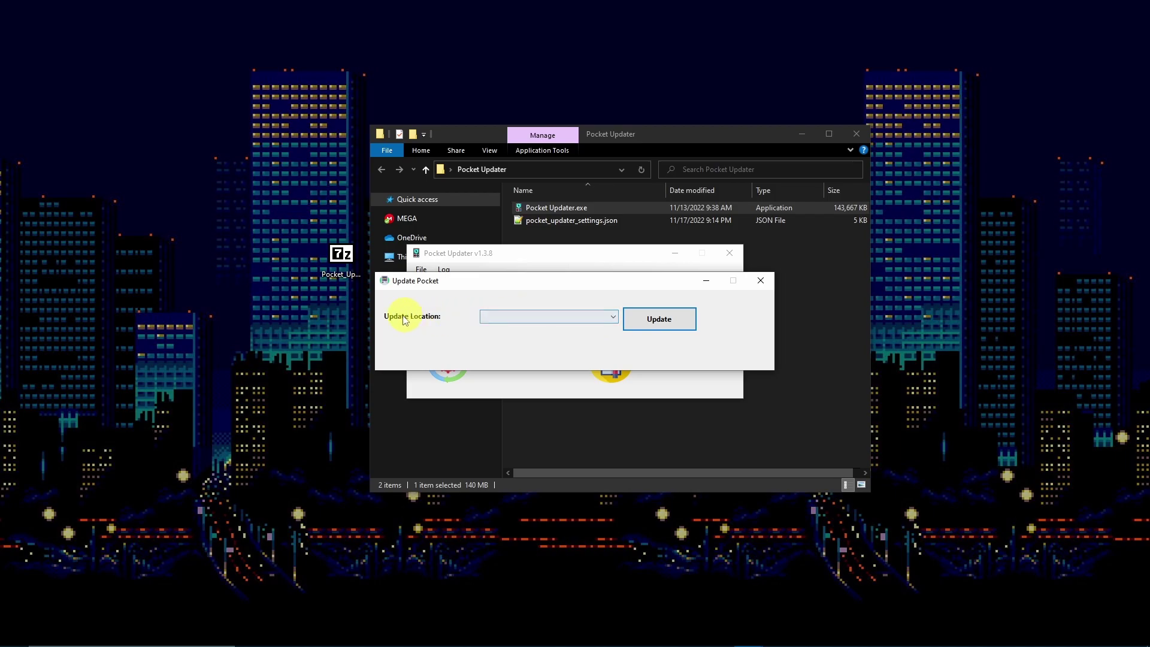
Step: Choose Removable Storage as the update location and refresh drives to select D:\
click(509, 319)
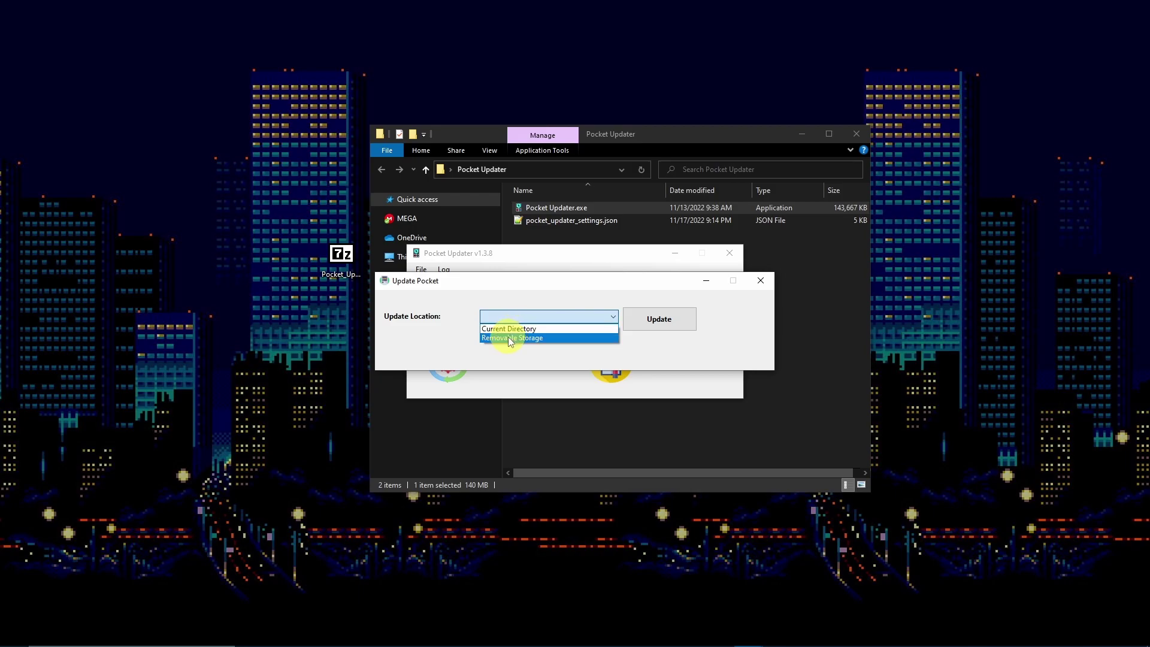
click(511, 338)
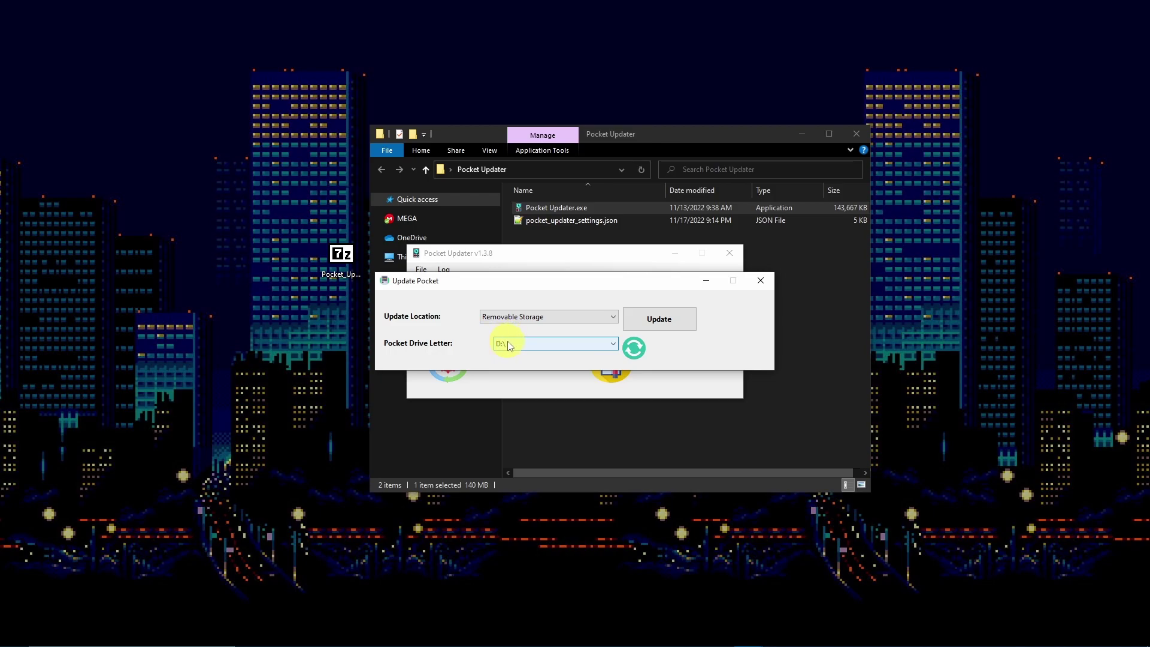
click(636, 353)
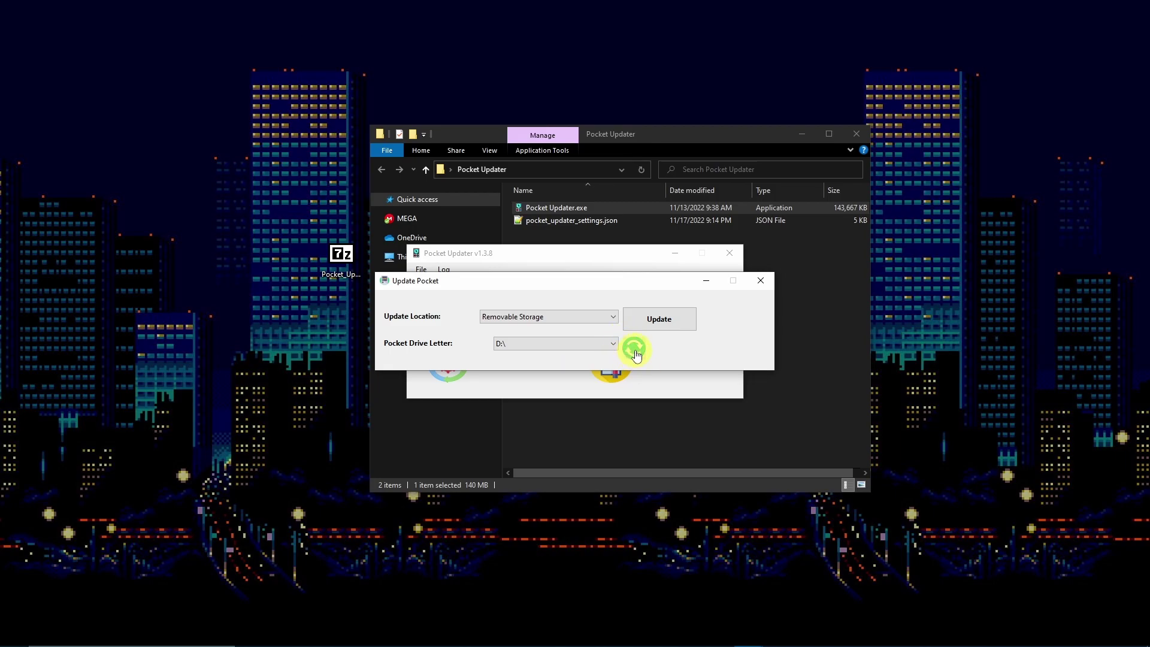
Step: Run the update on the Pocket card and acknowledge the Updates Complete message
click(651, 323)
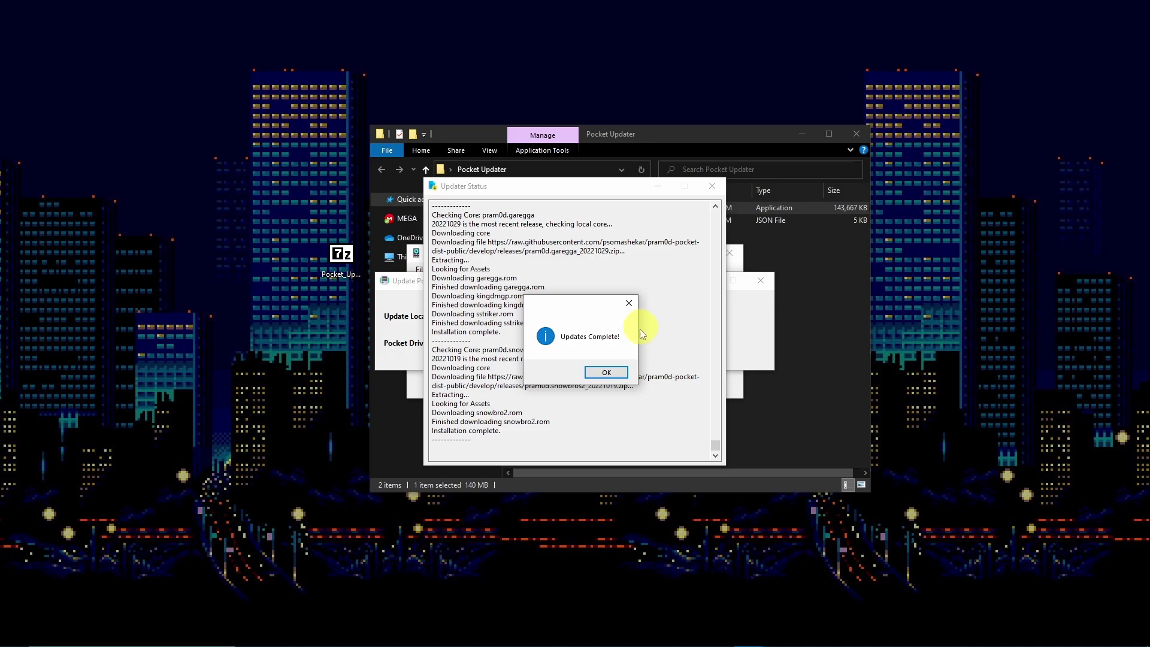
click(606, 372)
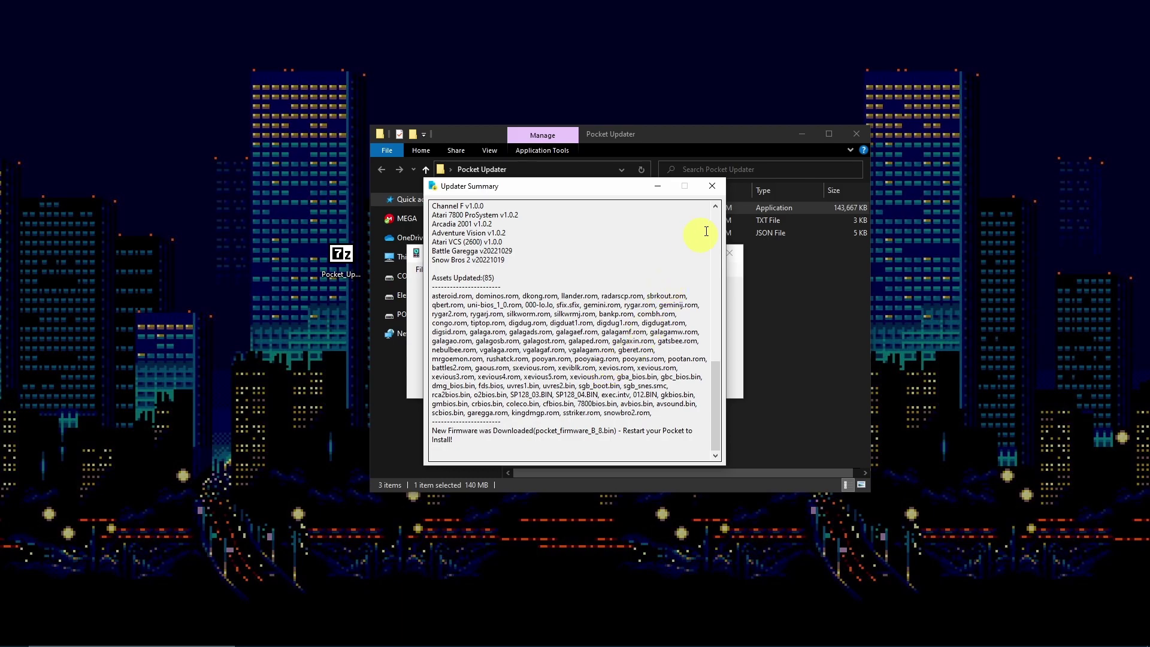
Step: Close the Updater Summary and Organize Cores windows, then quit Pocket Updater v1.3.8
click(713, 186)
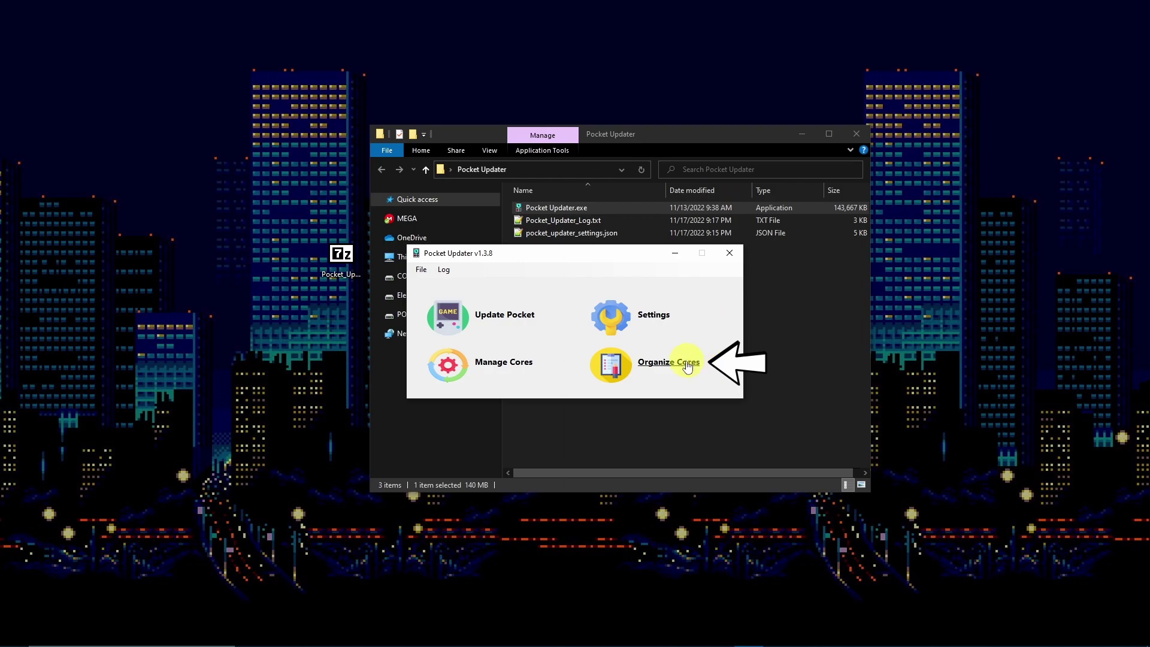
click(663, 364)
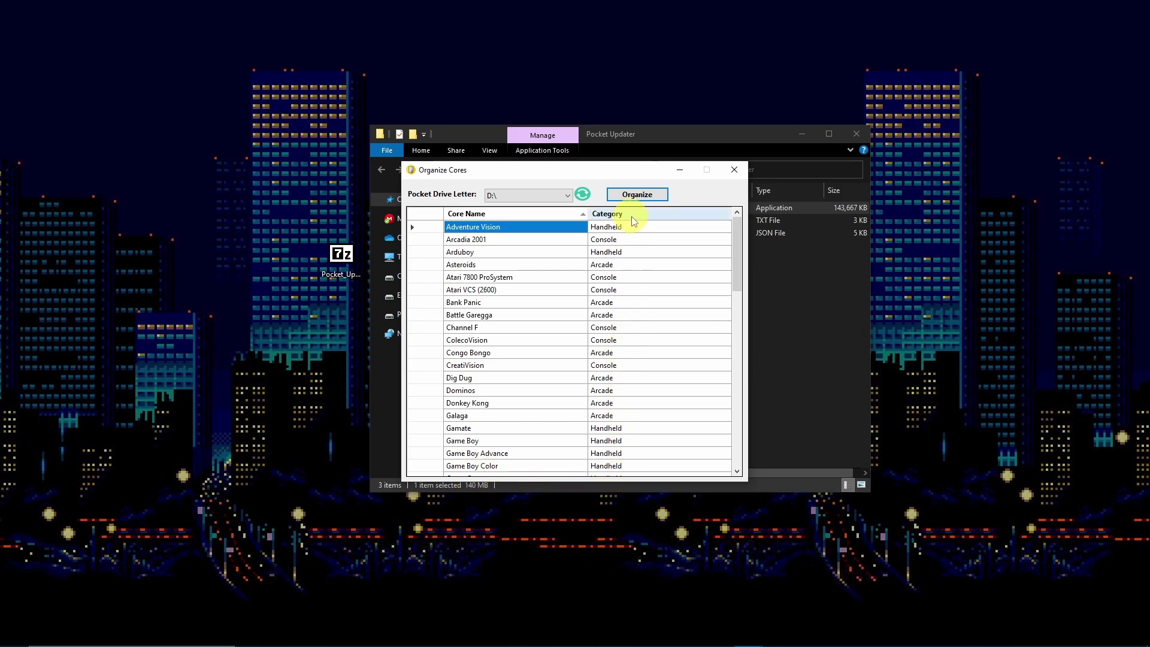
click(734, 170)
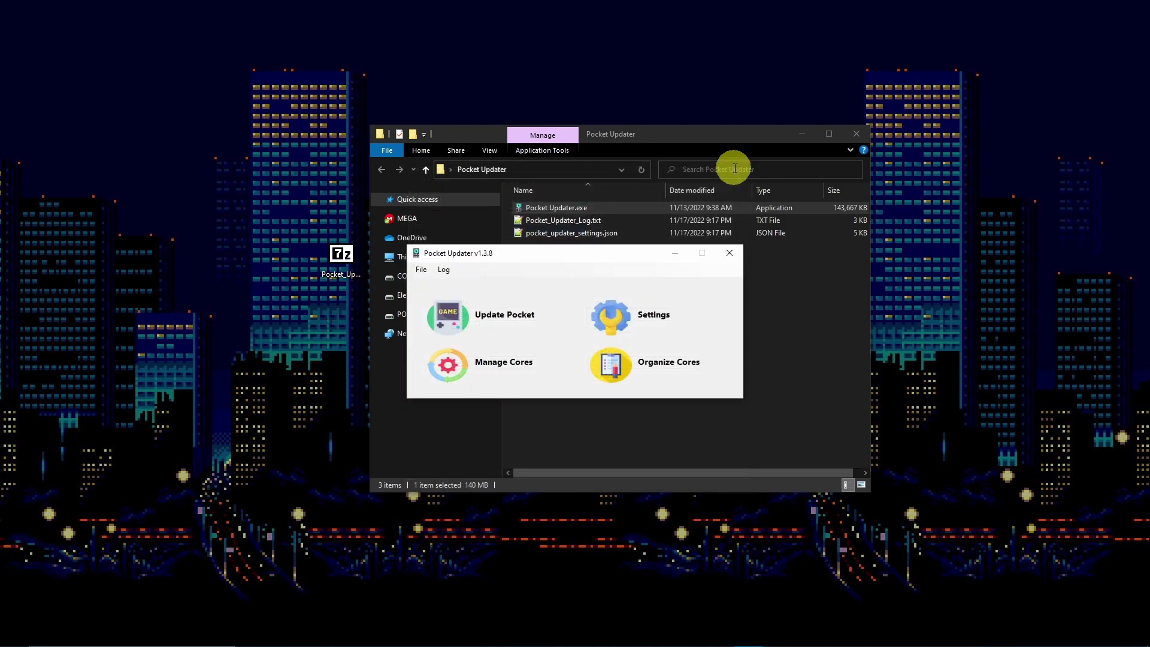
click(726, 254)
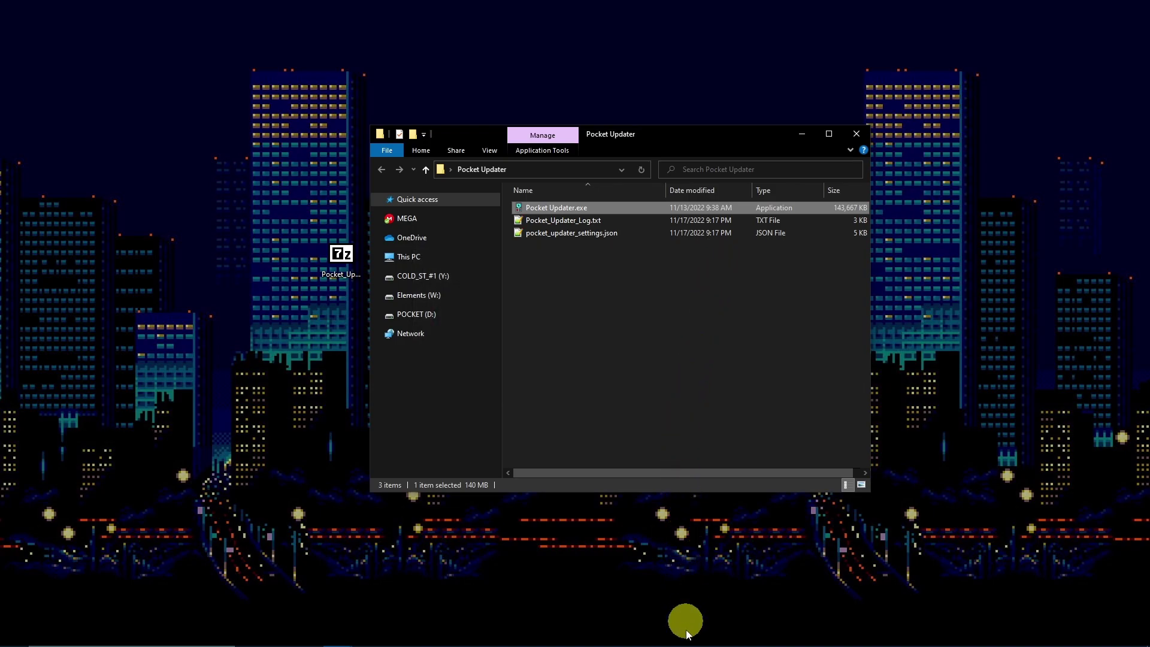
Step: Open a second File Explorer window showing the POCKET (D:) drive
mouse_move(689, 637)
right_click(345, 636)
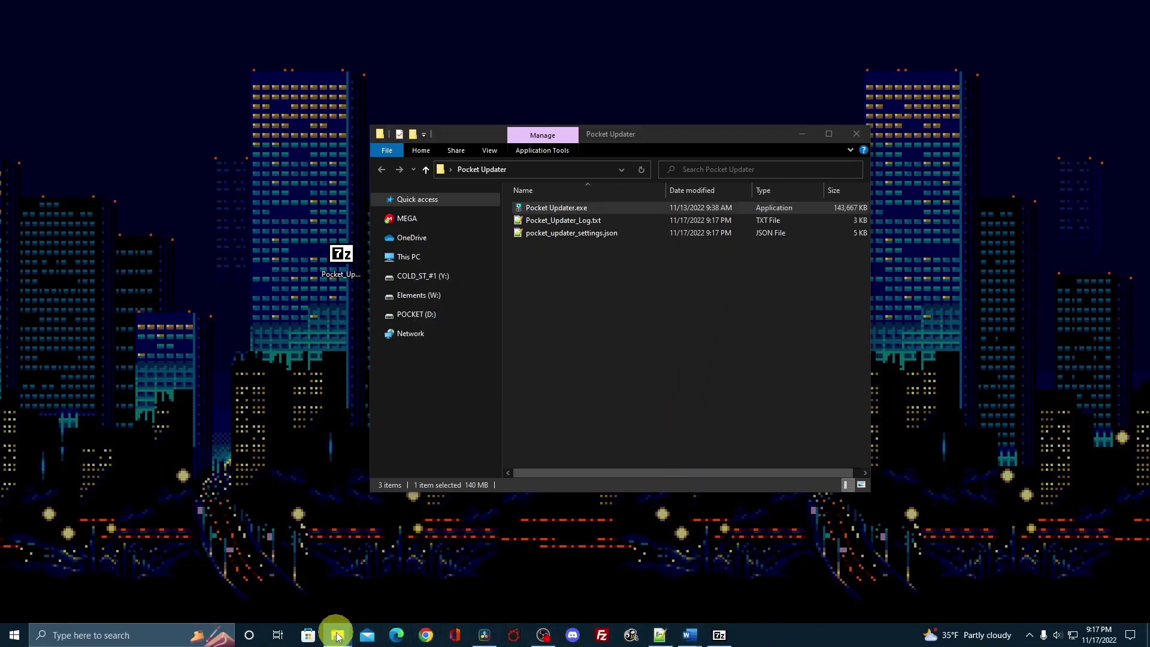
click(333, 570)
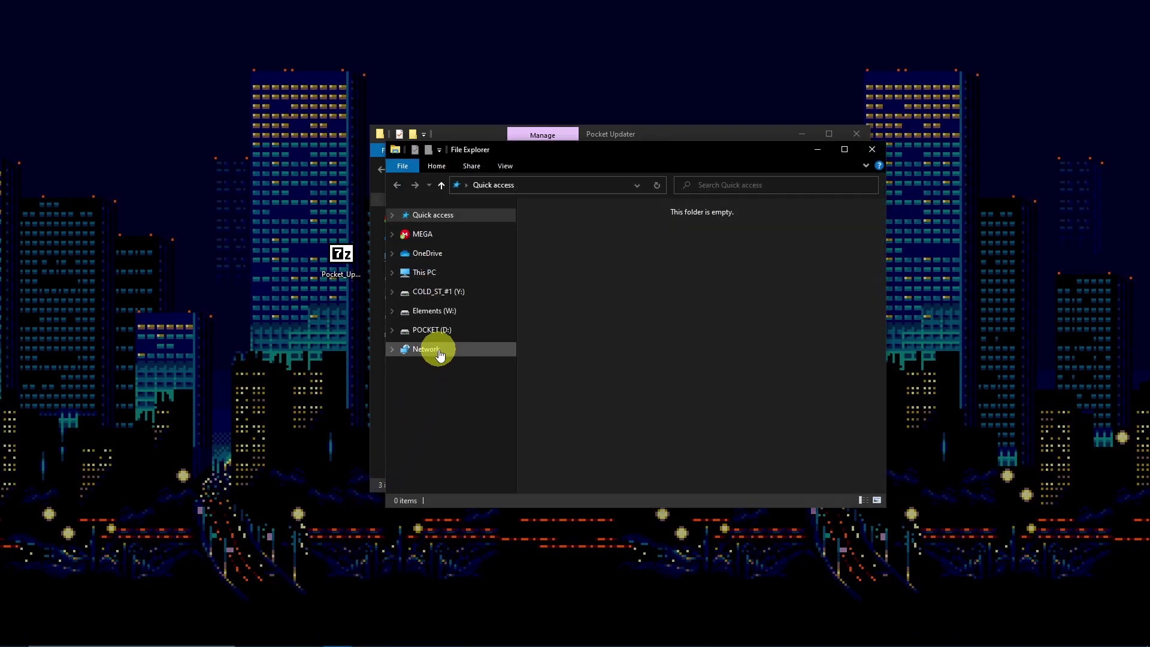
click(441, 331)
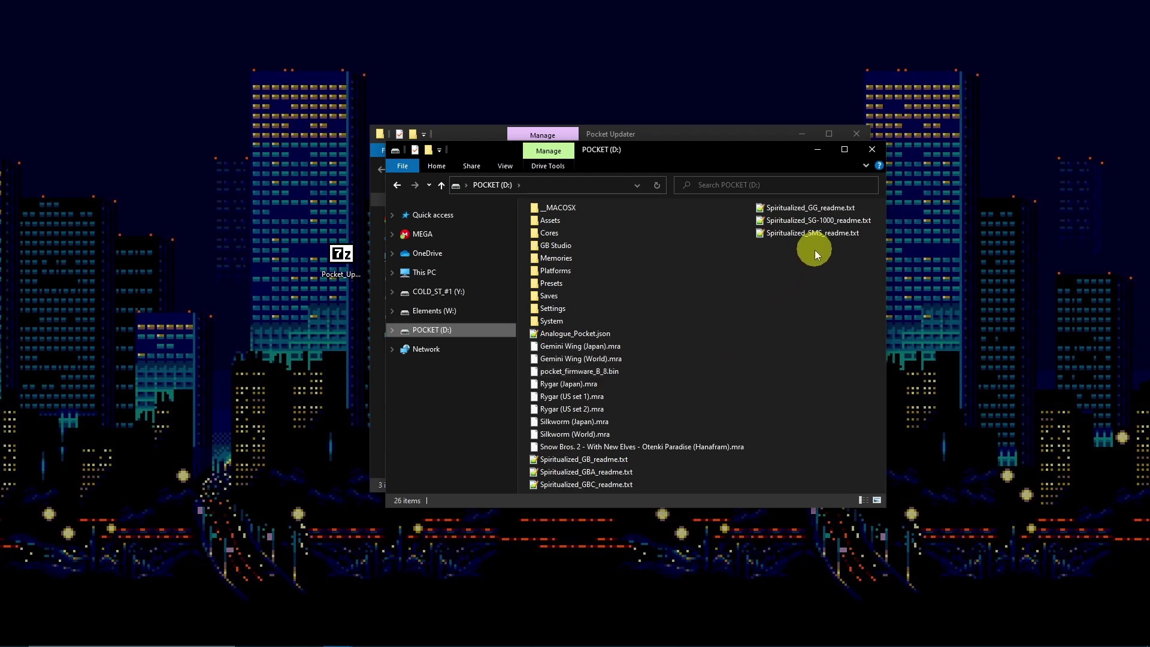
Step: Permanently delete the 14 .mra and readme files from the drive root
drag(814, 250, 790, 210)
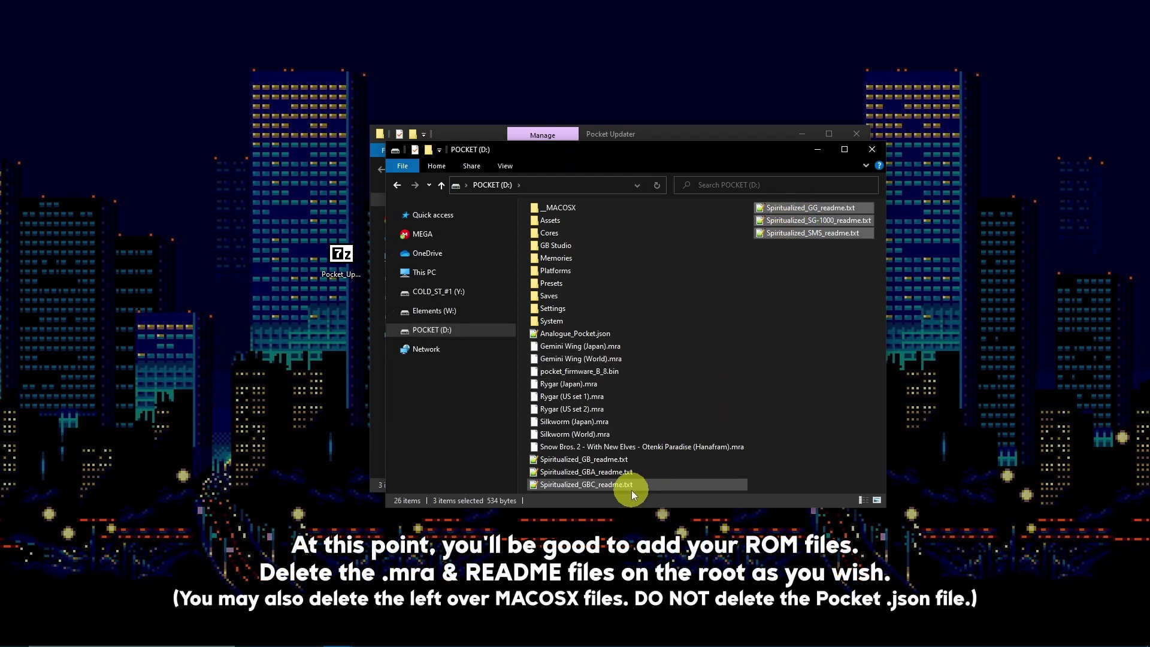
drag(631, 490, 601, 350)
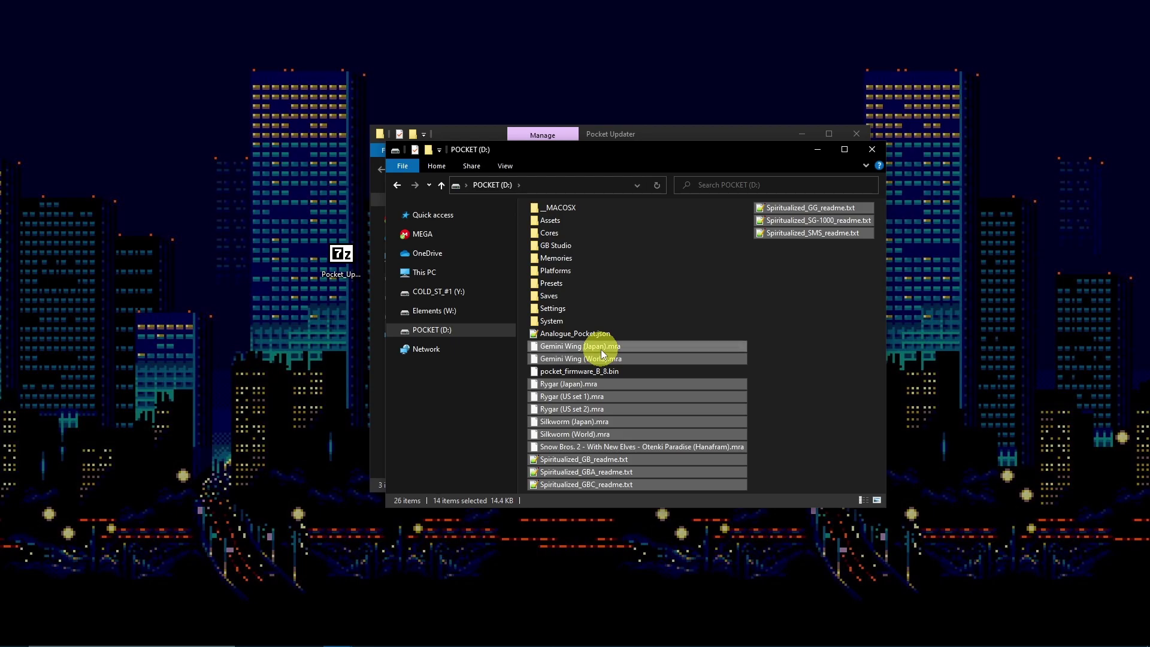
key(Delete)
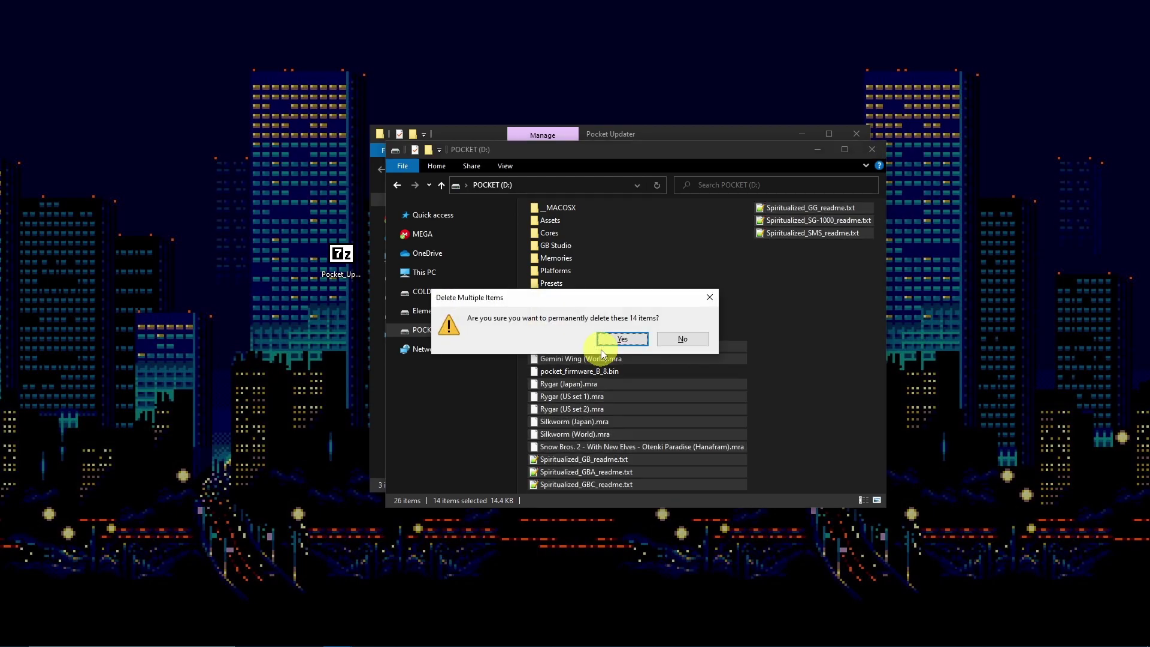
click(623, 340)
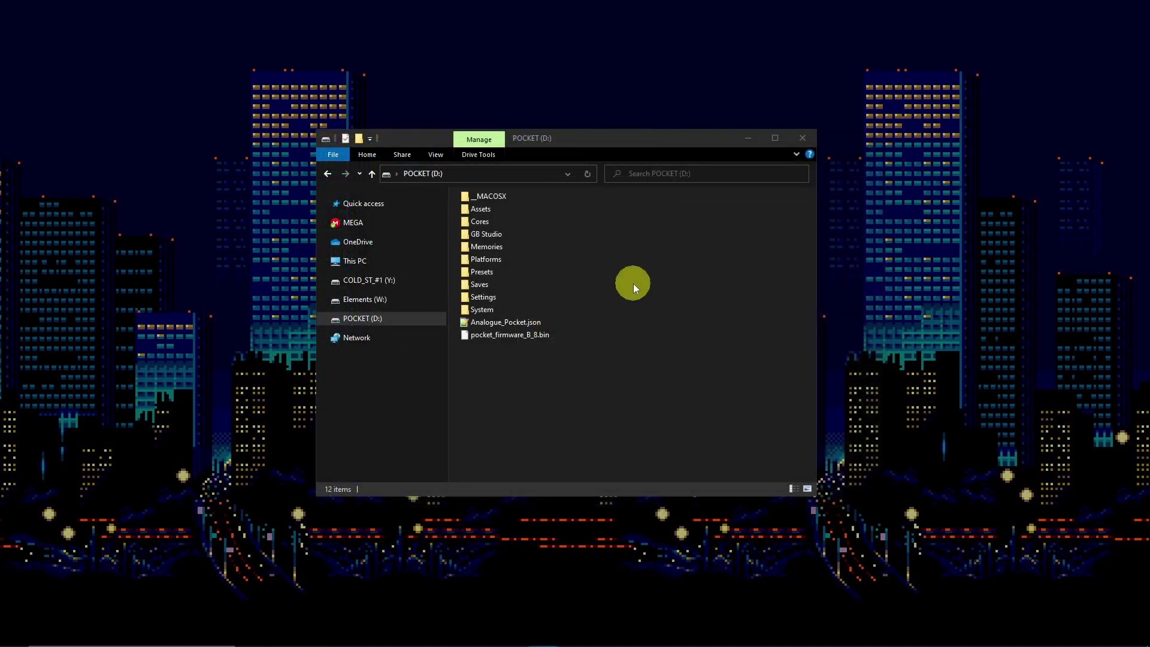
Step: Navigate to the empty Assets\pce\common folder on the POCKET drive
double_click(481, 211)
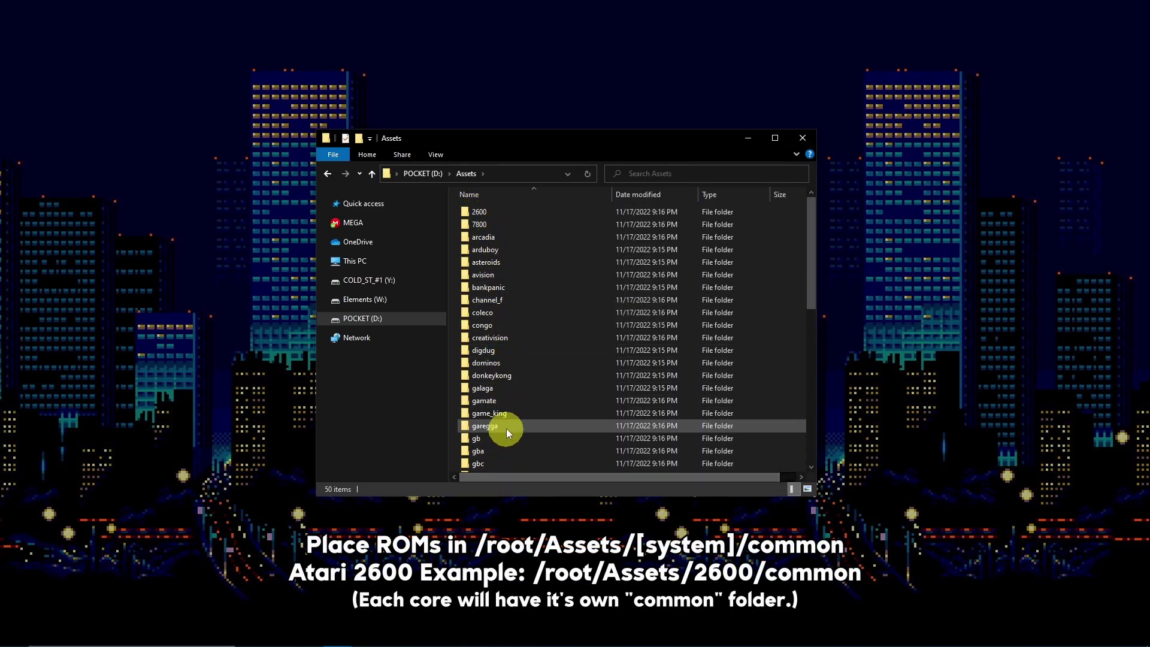
double_click(508, 211)
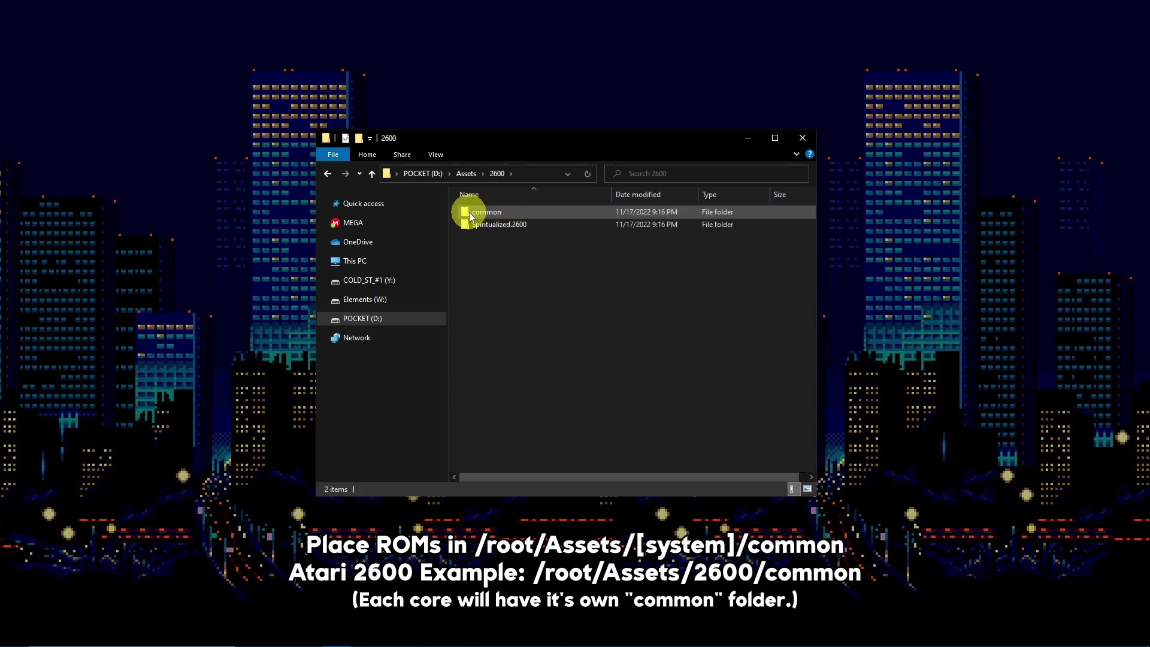
double_click(491, 212)
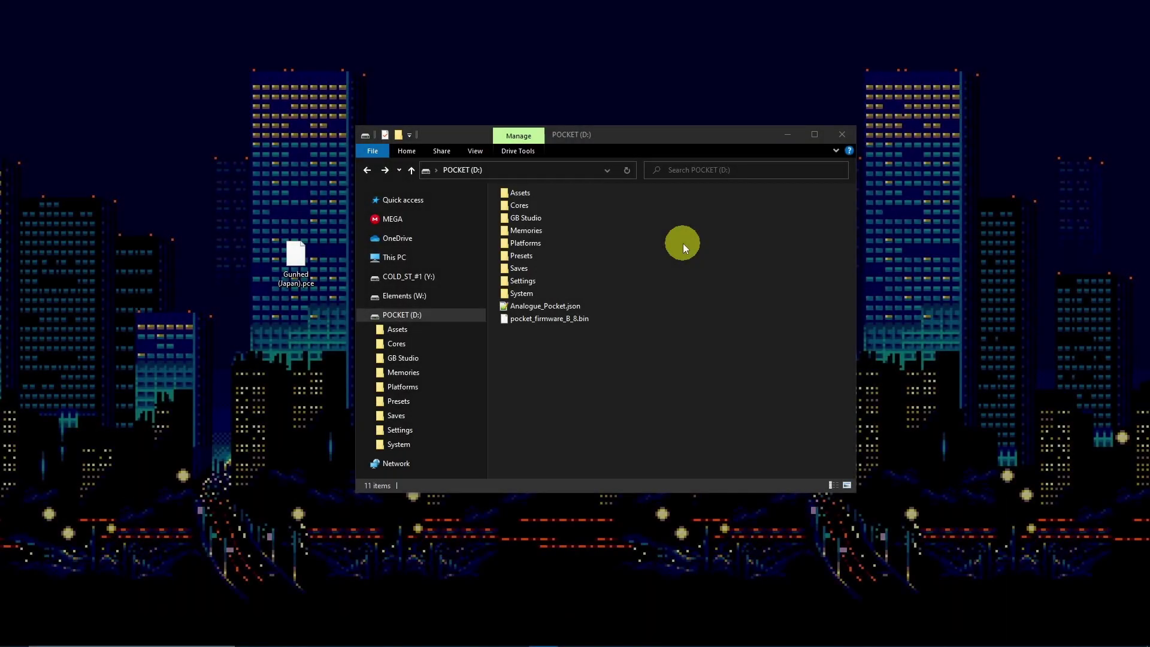
double_click(524, 192)
scroll(551, 258, down, 4)
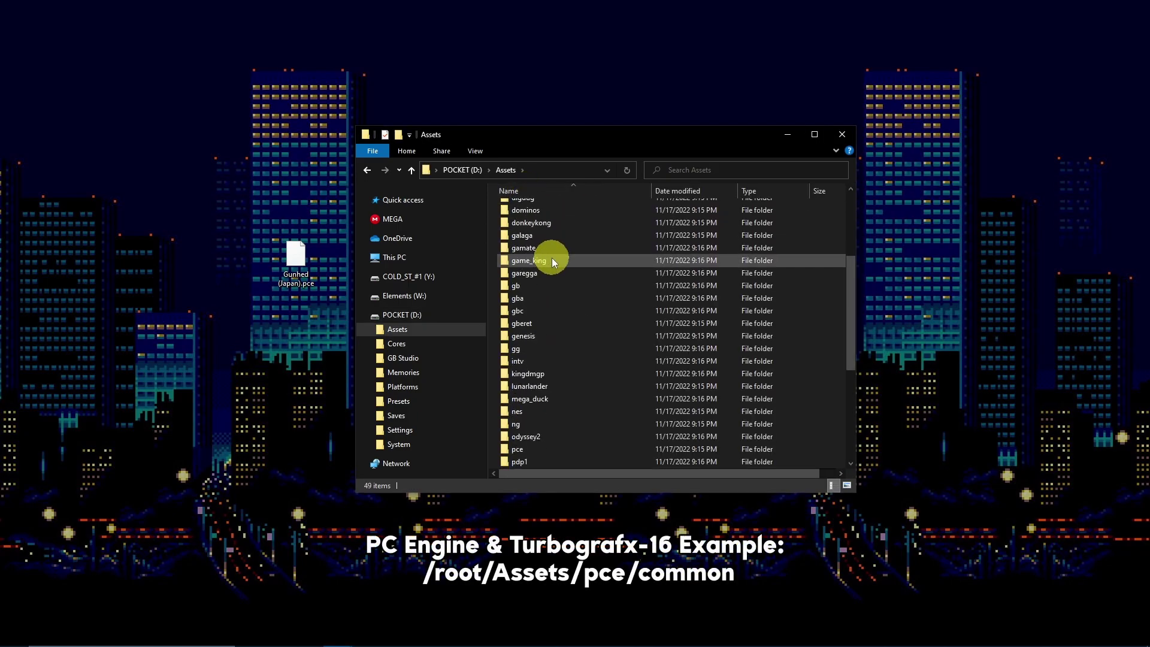
scroll(552, 260, down, 1)
double_click(537, 409)
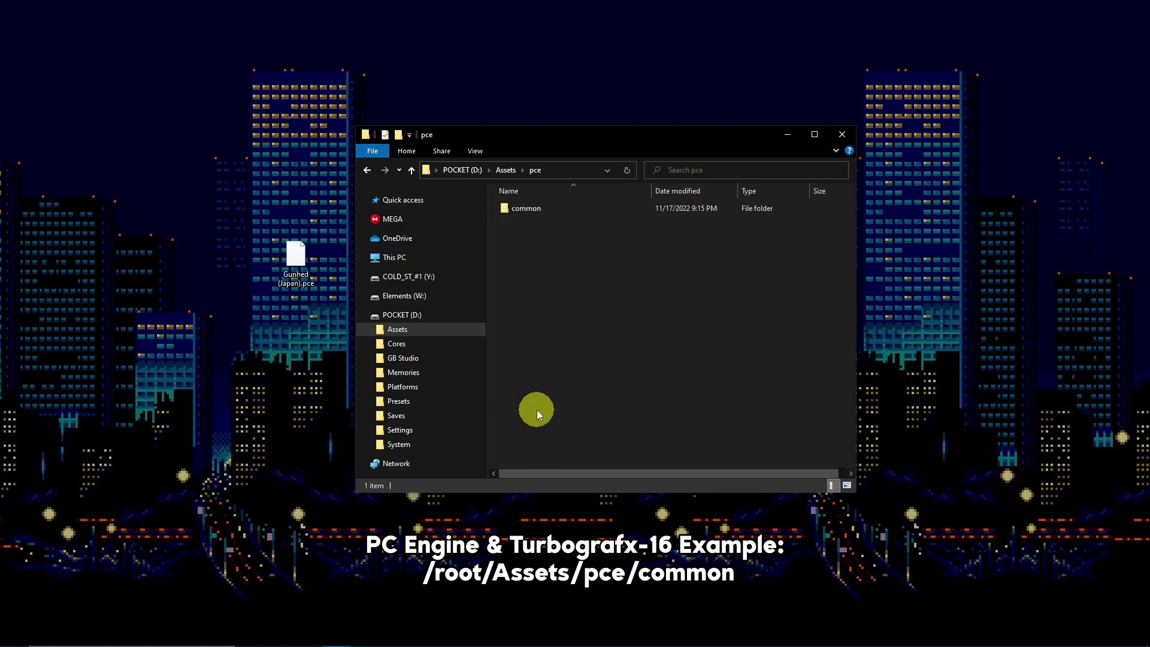
double_click(537, 214)
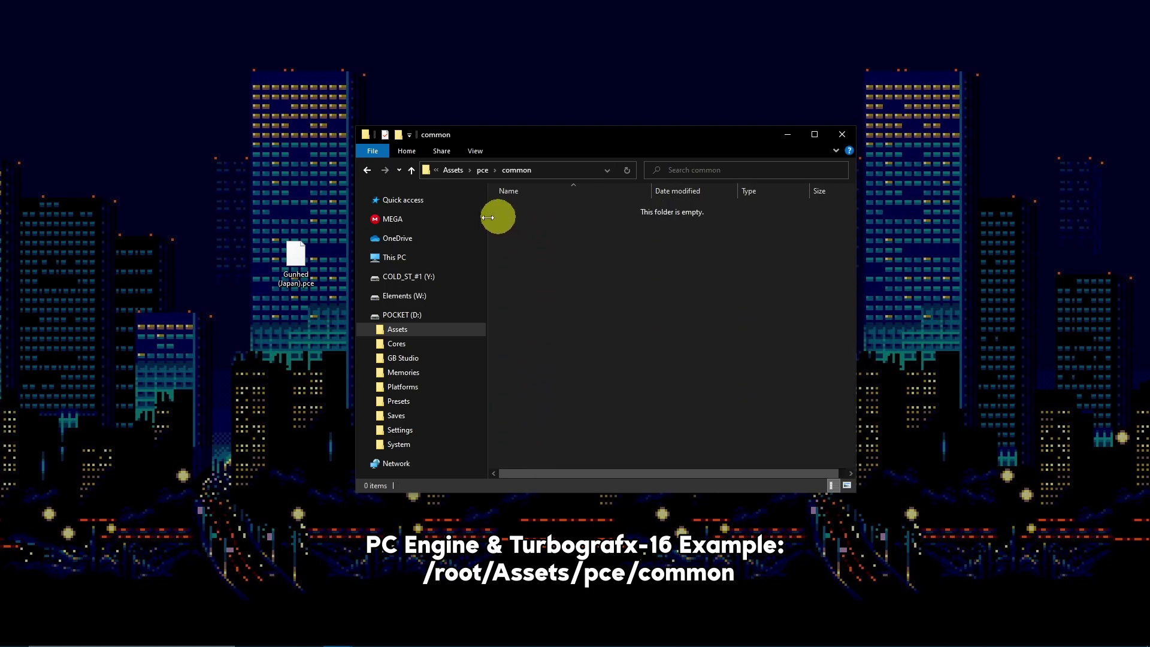
Step: Cut Gunhed (Japan).pce from the desktop and paste it into the common folder
right_click(303, 257)
click(331, 419)
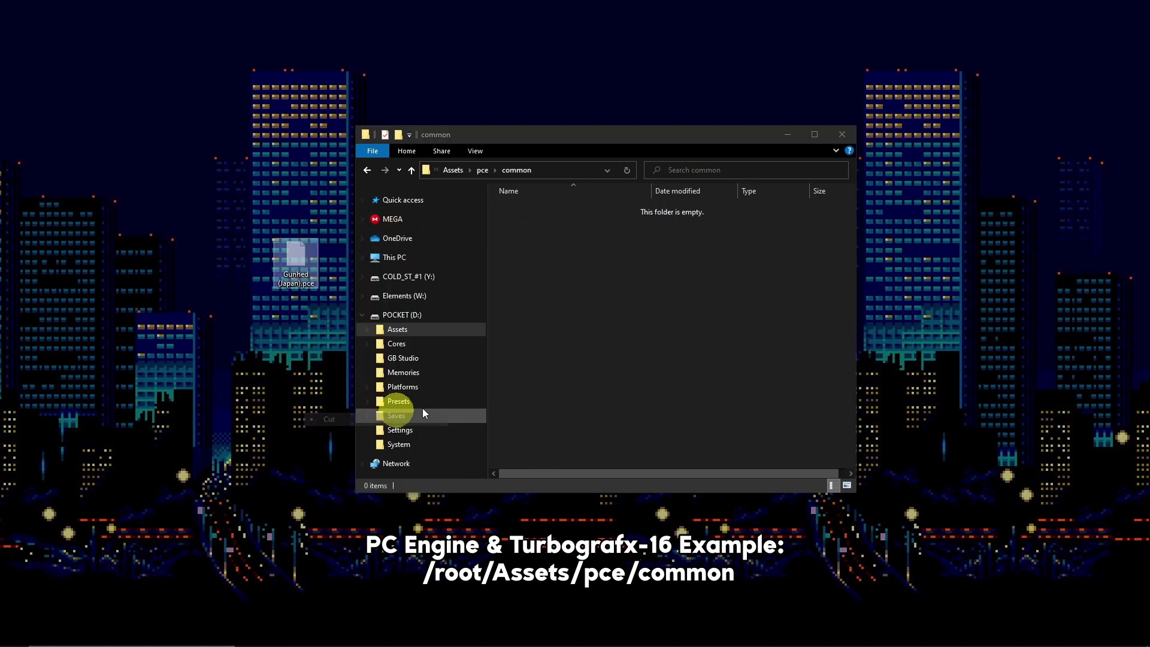
right_click(620, 329)
click(649, 414)
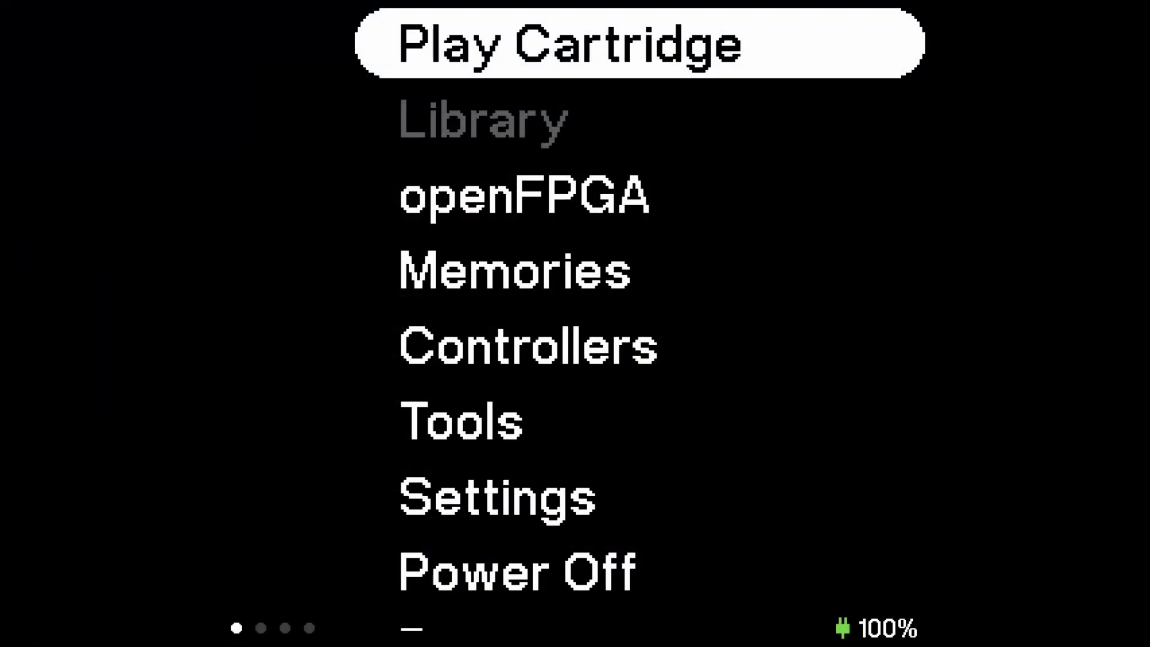
Step: From the openFPGA menu, launch the PC Engine core running Gunhed (Japan)
key(Down)
key(Return)
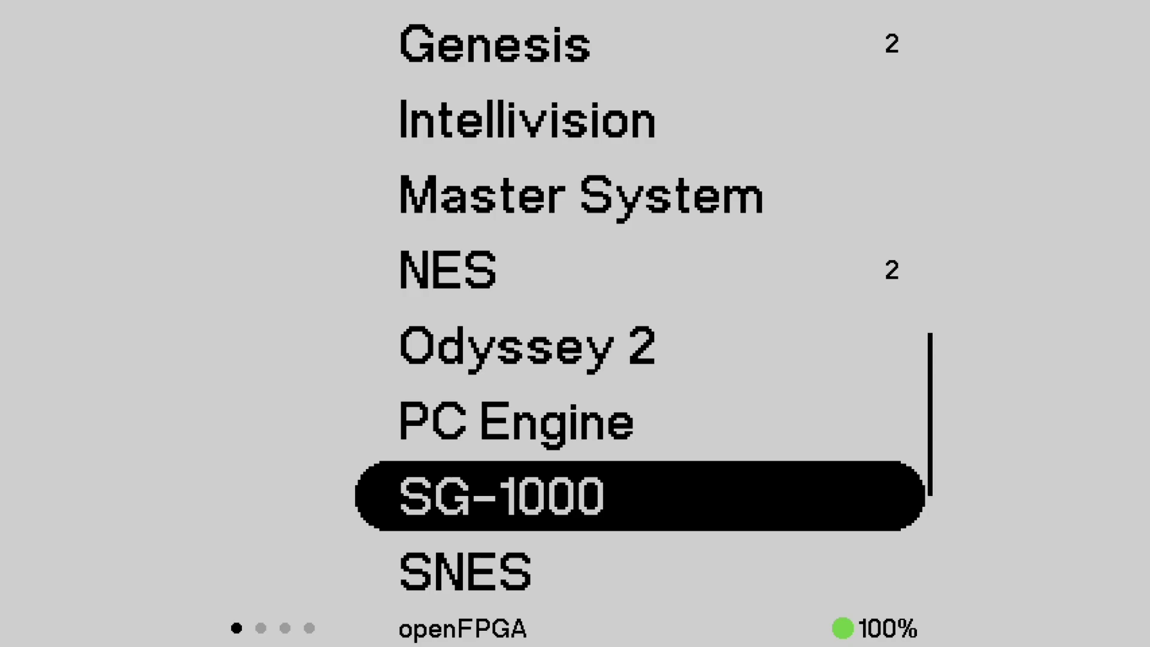
key(Up)
key(Return)
key(Return)
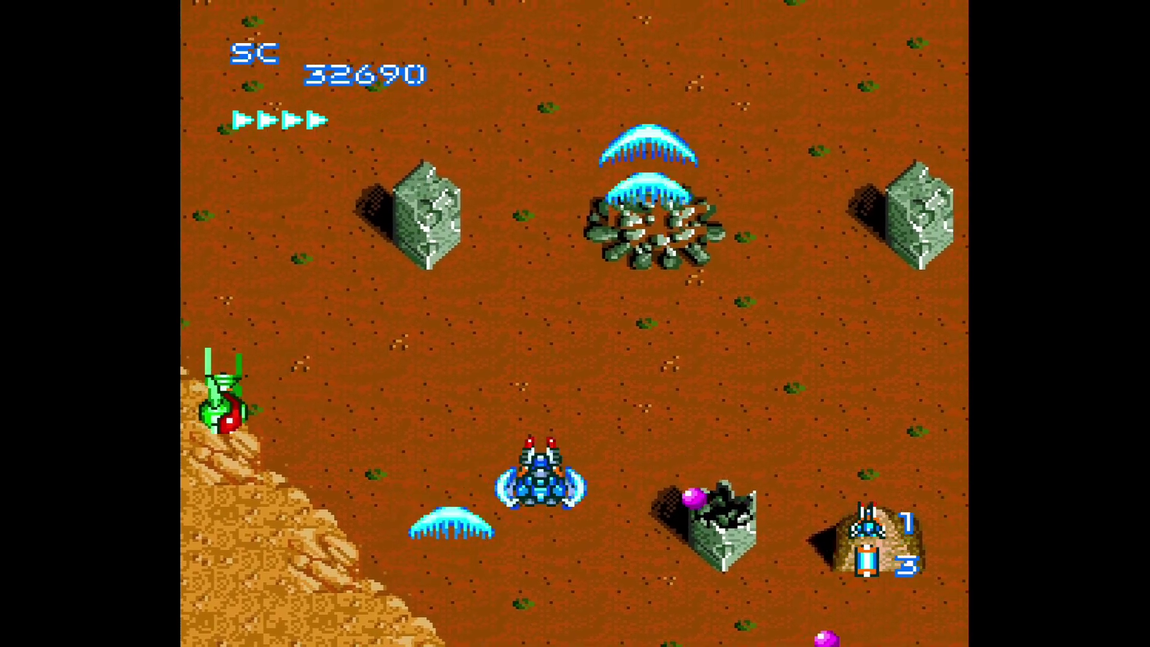
Step: Steer the ship left, up and right while firing, raising the score to 32790
key(Left)
key(Up)
key(Right)
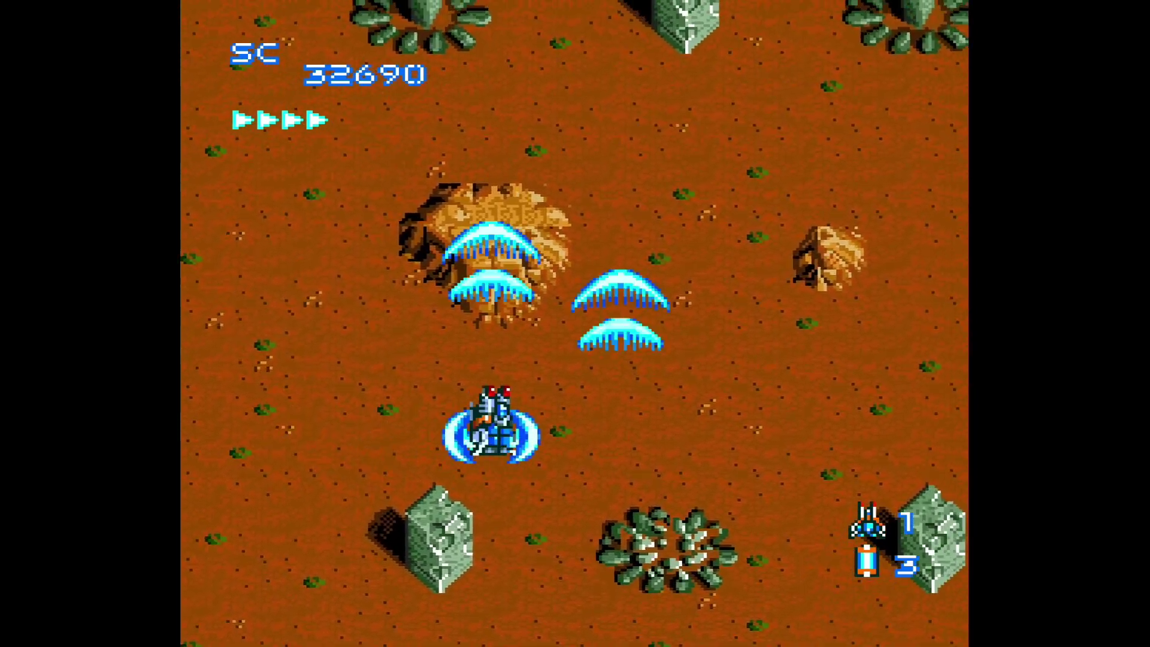
key(Right)
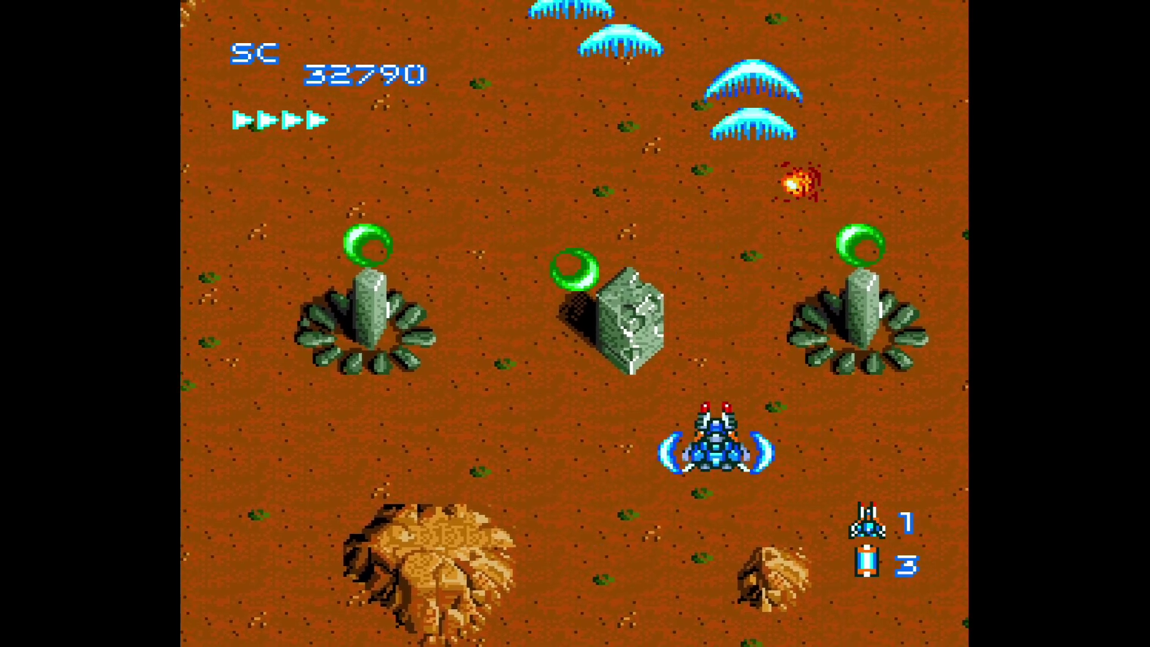